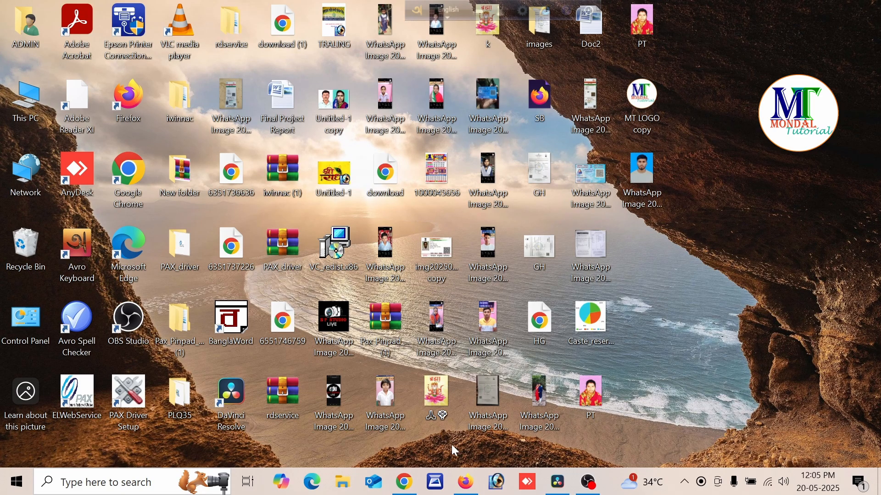
Switch to Chrome, download the child's photo from the own WhatsApp chat and show the downloaded file in its folder.
click(404, 482)
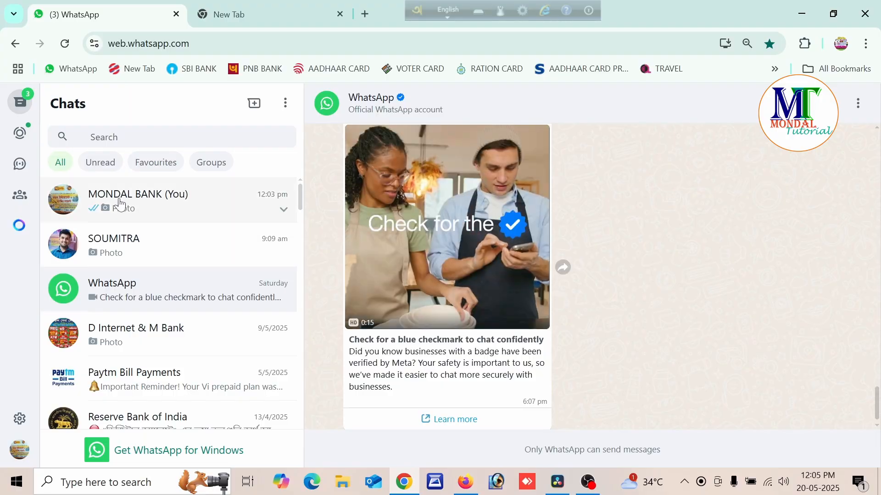
click(153, 206)
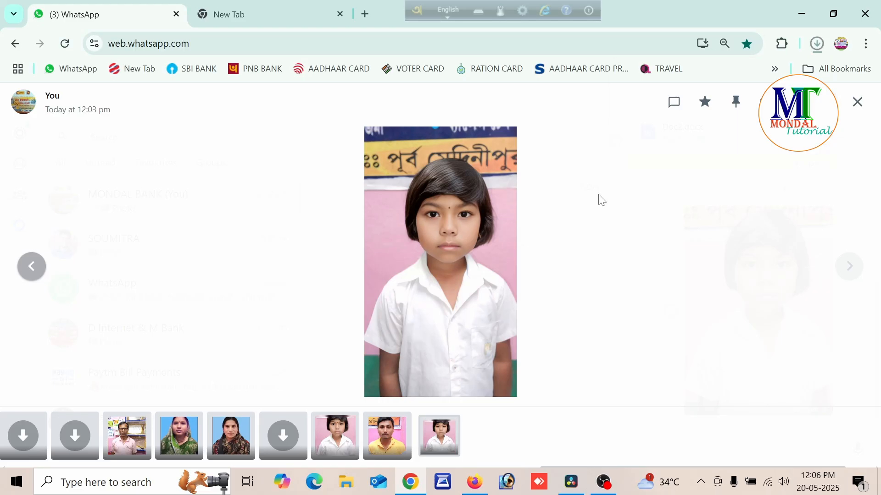
right_click(689, 82)
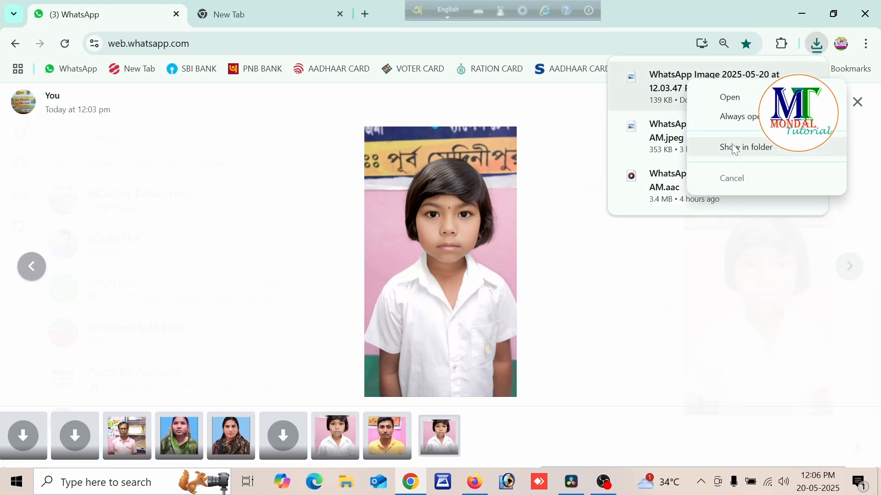
click(735, 148)
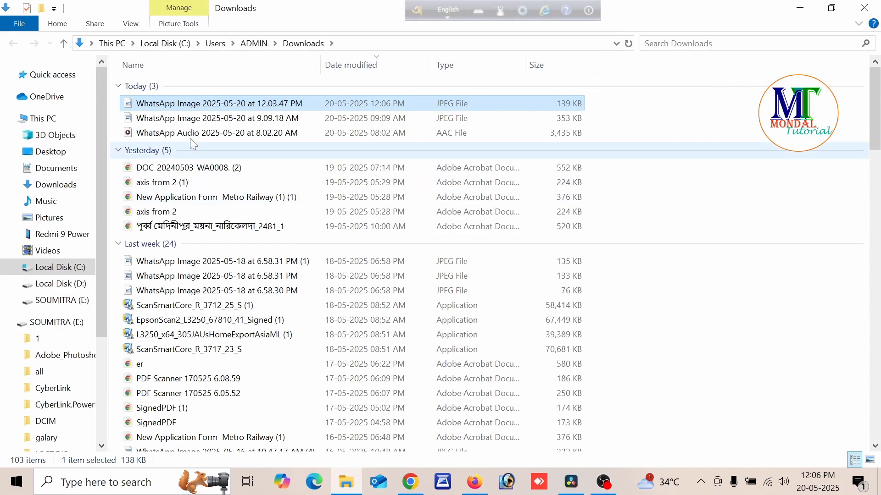
Open the downloaded WhatsApp image in Paint and save it as a JPEG picture on the Desktop.
right_click(174, 103)
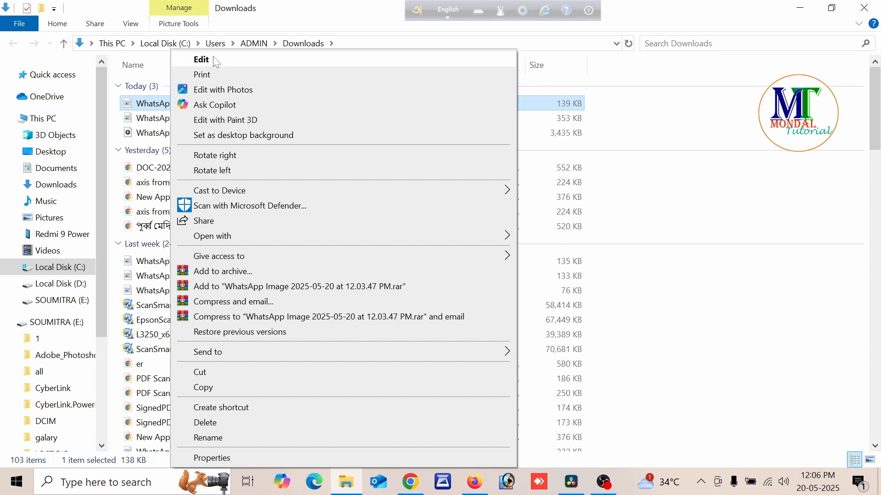
click(197, 60)
click(94, 101)
mouse_move(132, 216)
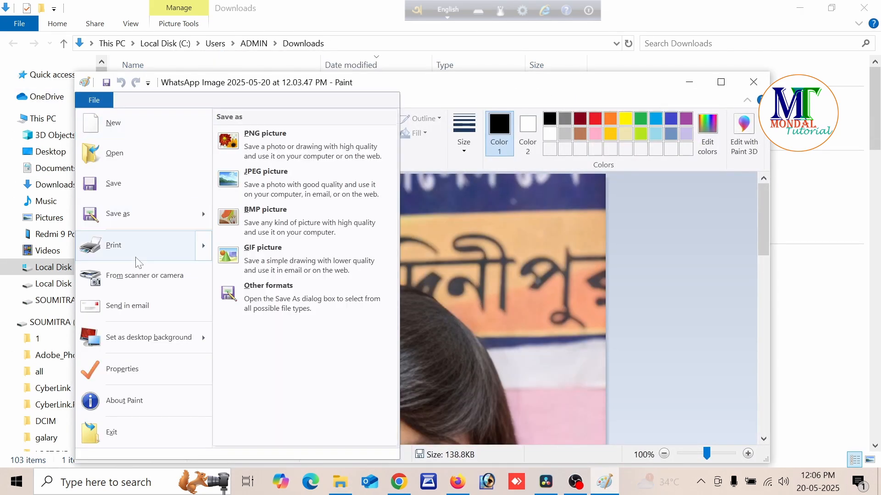
click(253, 180)
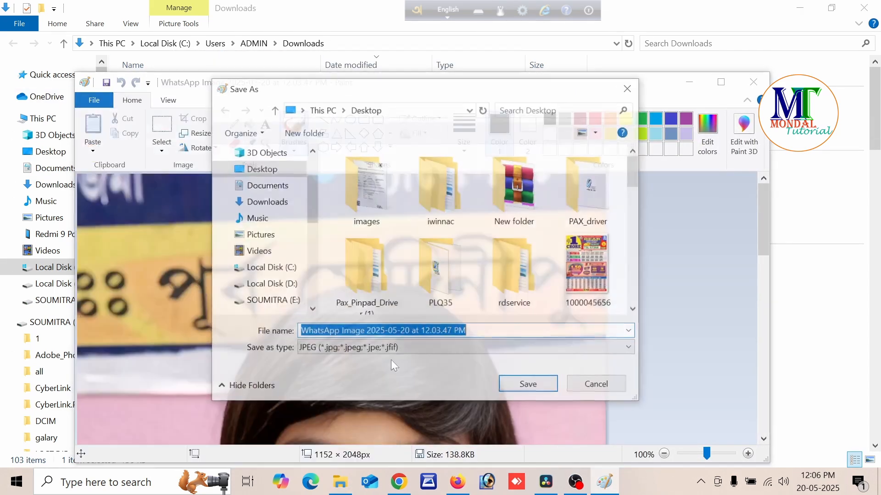
click(522, 381)
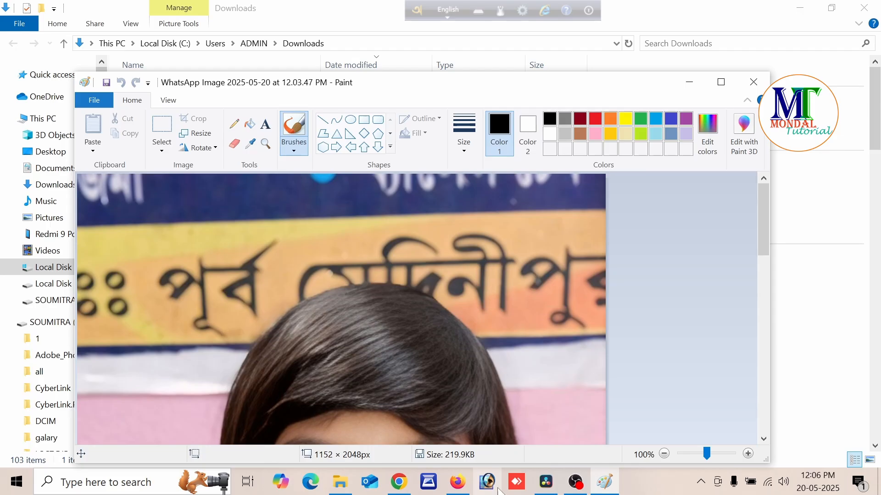
Switch to Photoshop and open "WhatsApp Image 2025-04-27 at 5.56.25 PM" from the Desktop, assigning the Adobe RGB (1998) profile.
click(498, 489)
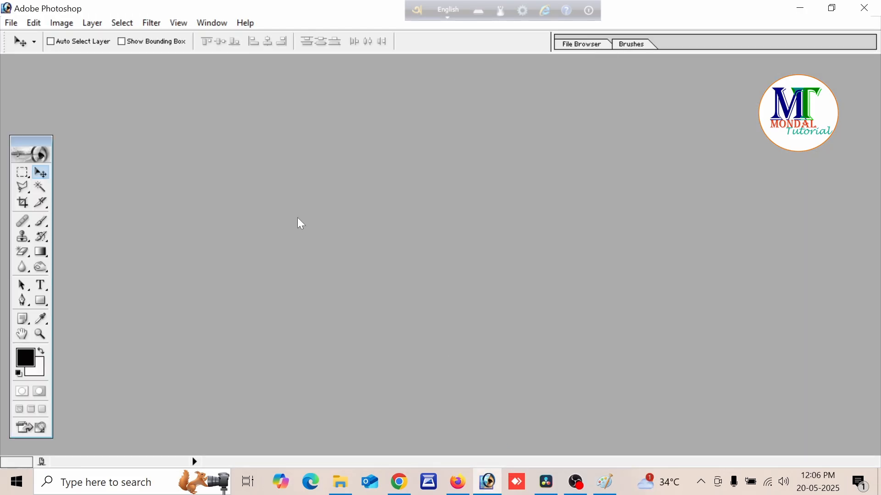
key(ctrl+o)
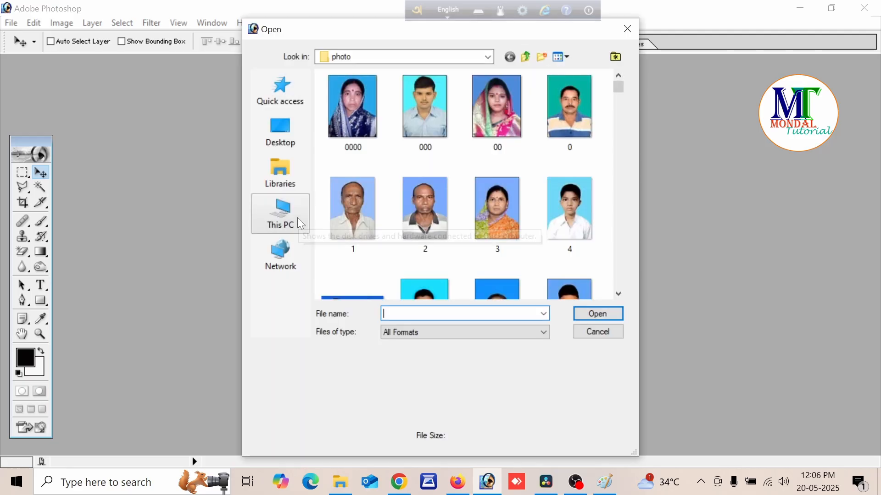
click(282, 141)
drag(615, 103, 630, 235)
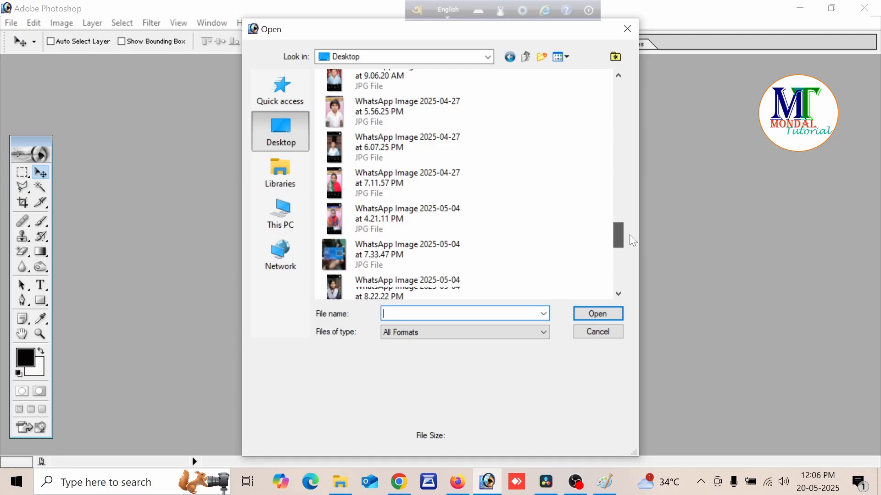
double_click(403, 104)
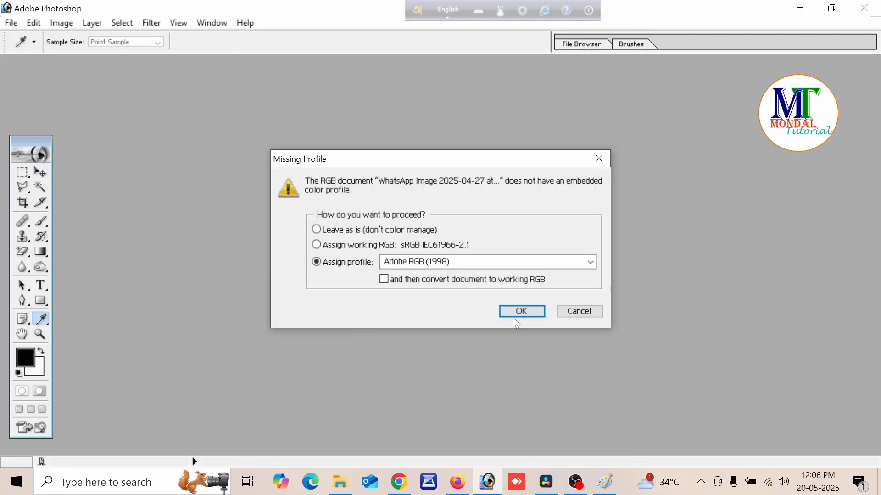
click(519, 313)
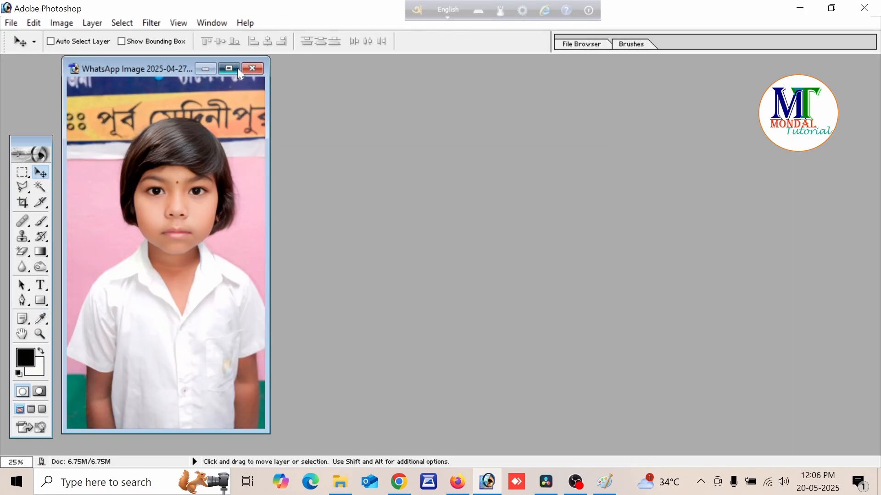
Maximize the photo and crop it around the child's head and shoulders at 1 in by 1.3 in, 300 pixels/inch.
click(238, 69)
click(22, 203)
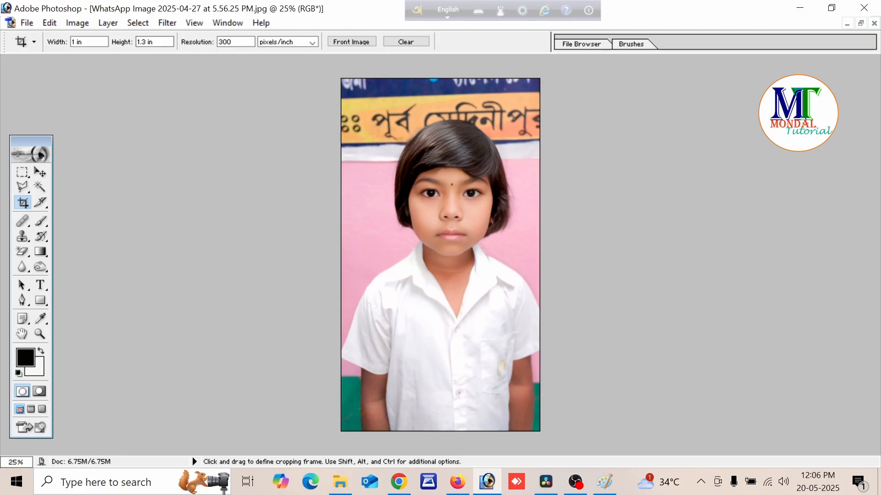
drag(492, 251, 587, 343)
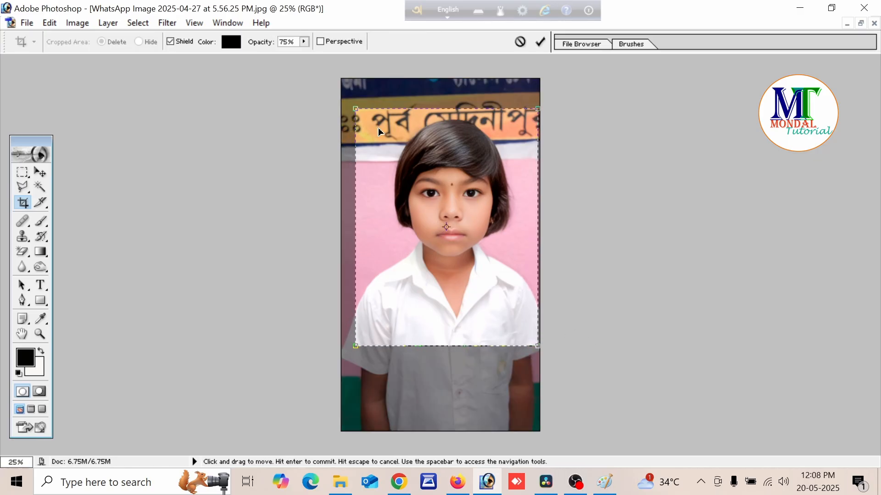
key(Return)
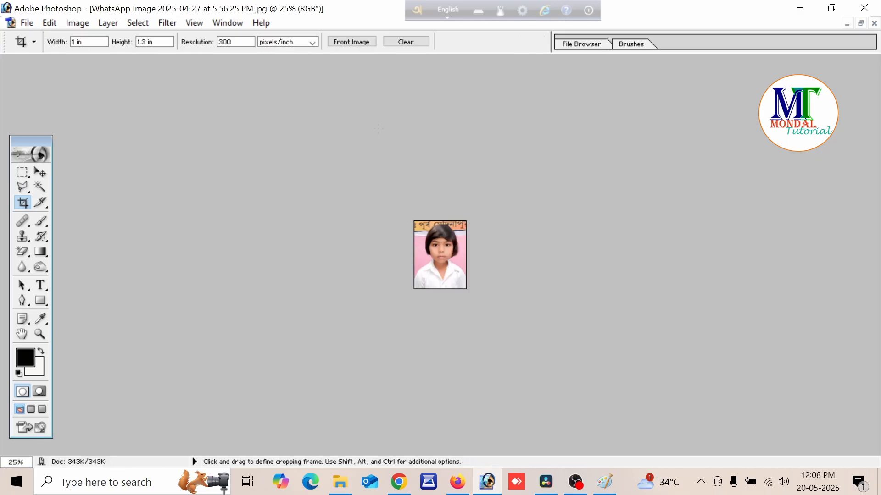
Select the pink backdrop on the left side of the child with the Magic Wand at tolerance 32.
scroll(461, 82, up, 7)
scroll(461, 81, up, 3)
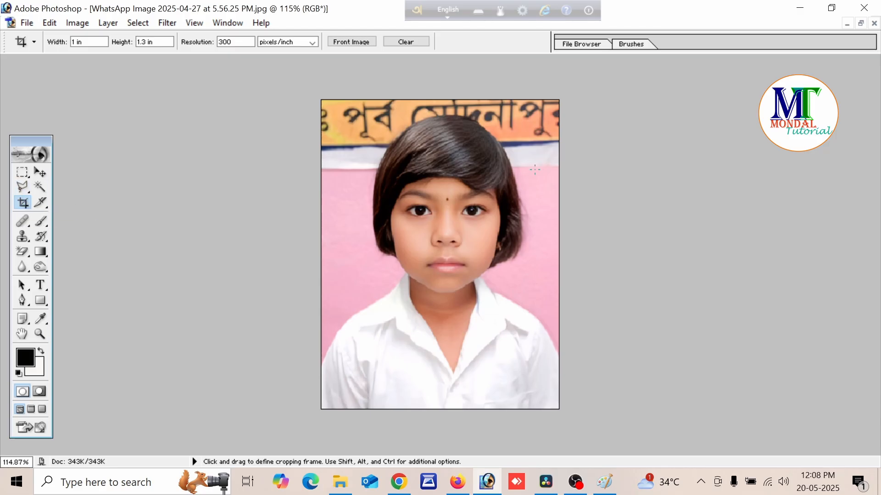
click(44, 189)
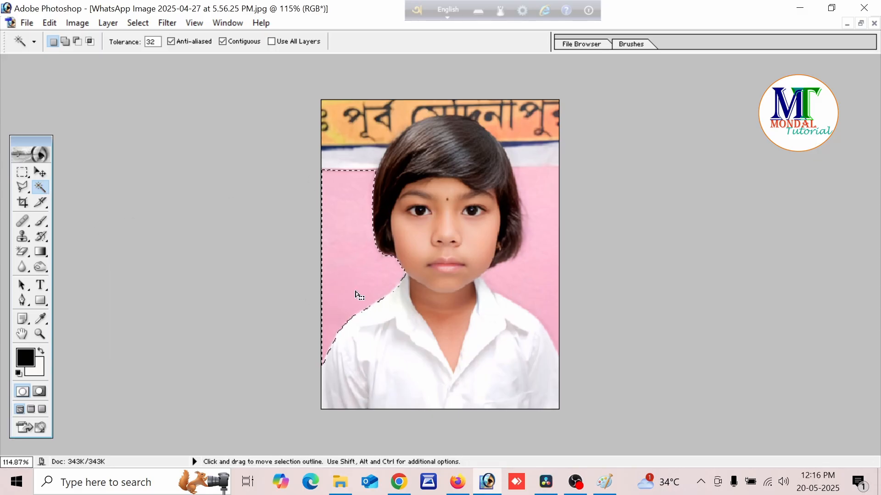
Try to choose a blue as the background color.
click(39, 373)
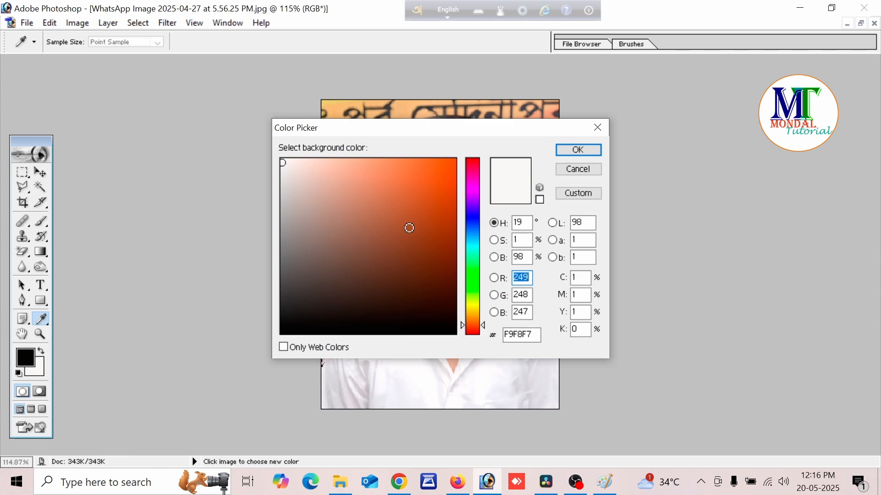
click(471, 239)
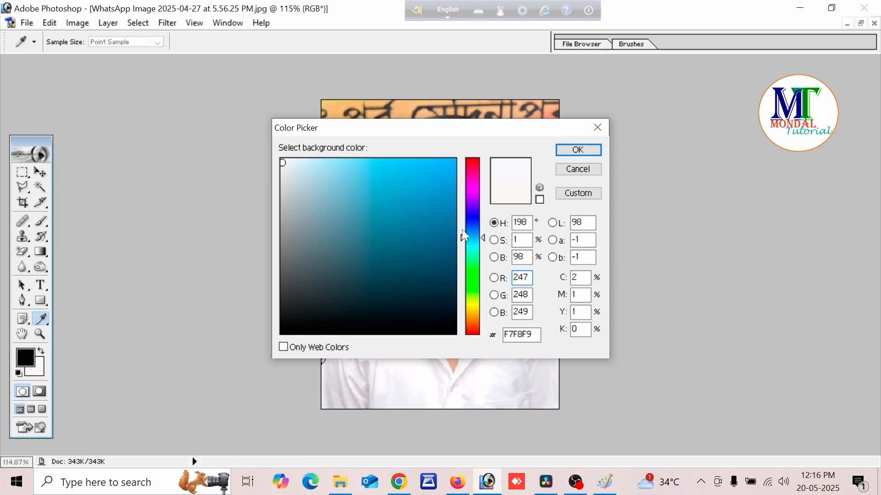
click(463, 227)
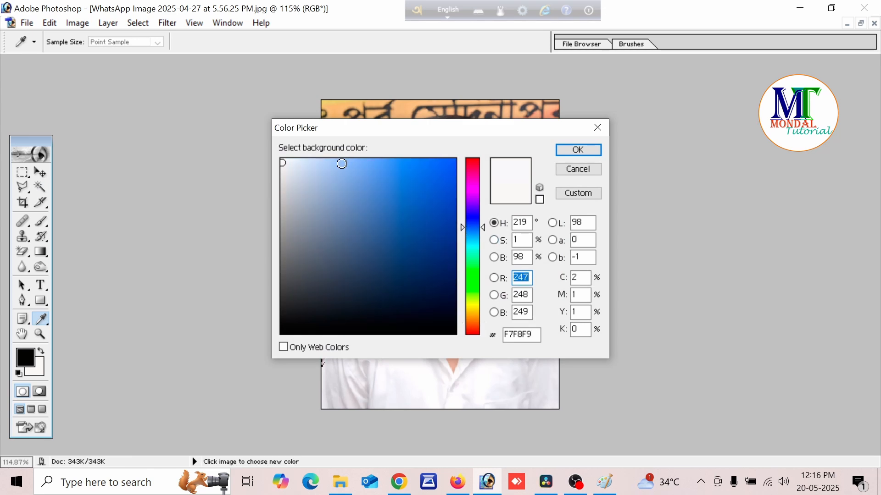
click(577, 150)
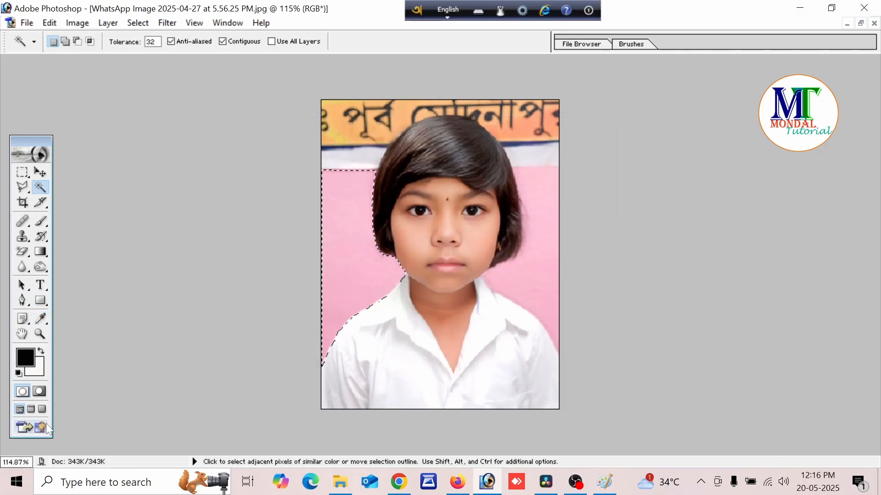
Set the background color to a light blue with a hue of 200°.
click(41, 369)
click(472, 243)
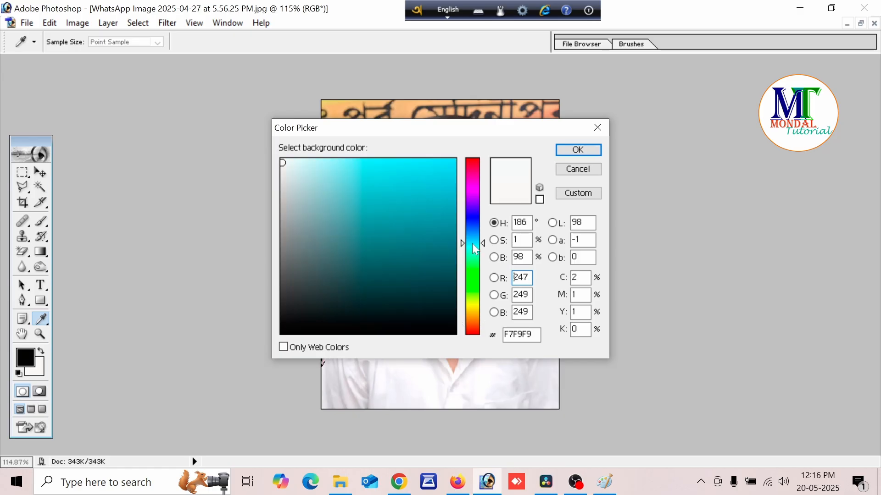
click(463, 236)
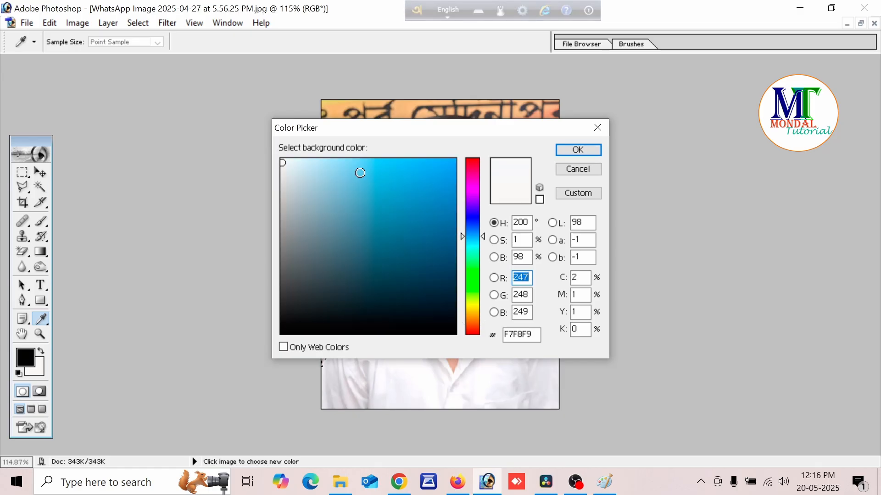
click(341, 162)
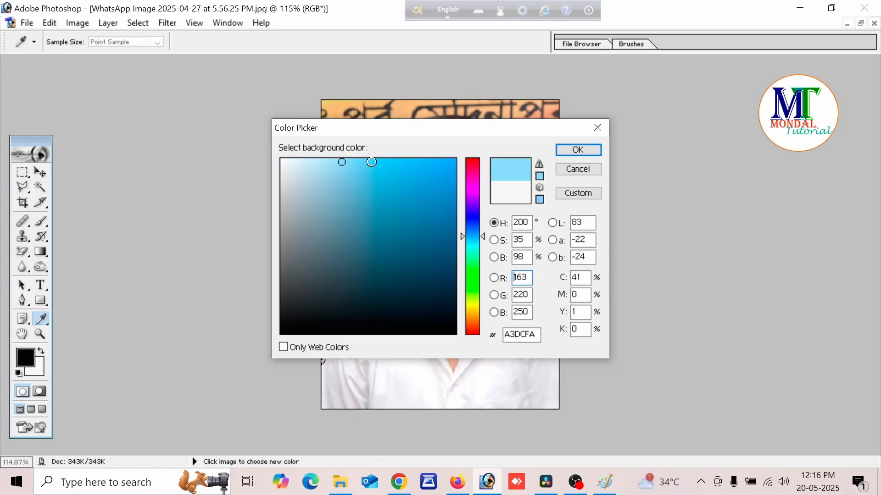
click(557, 150)
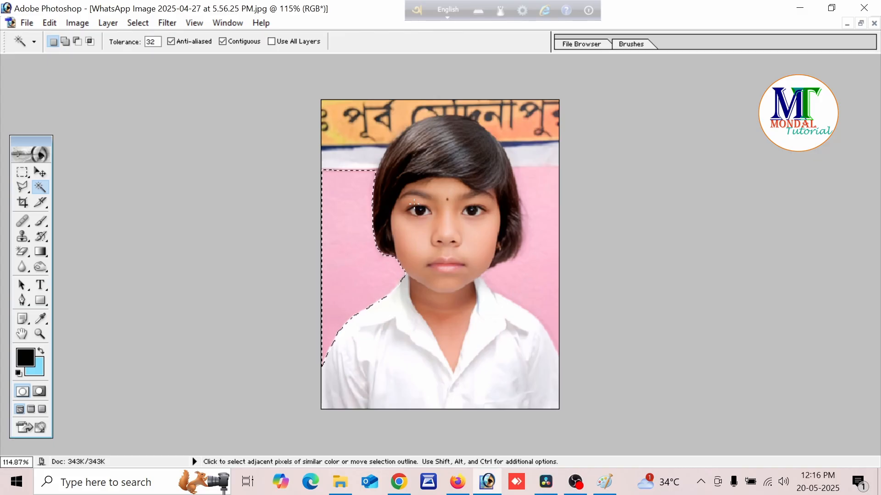
Fill both pink backdrop areas and the white strip left of the hair with the light blue background color, and deselect.
key(ctrl+BackSpace)
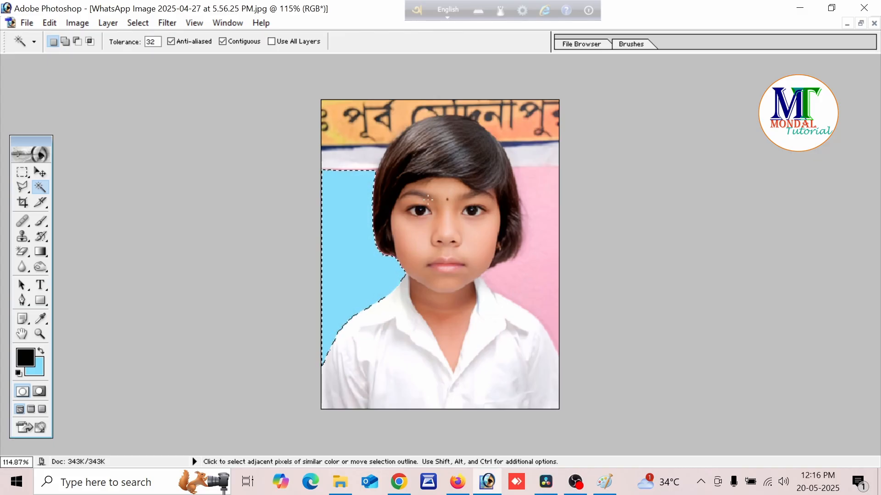
click(543, 259)
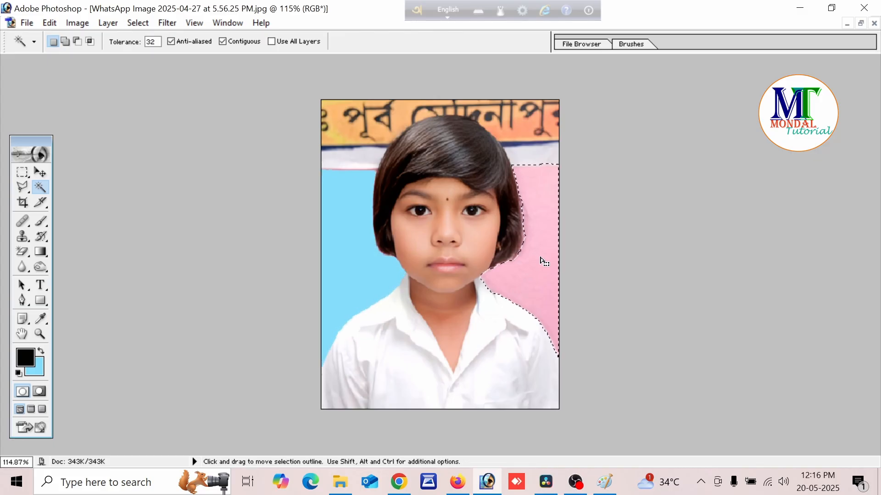
key(ctrl+BackSpace)
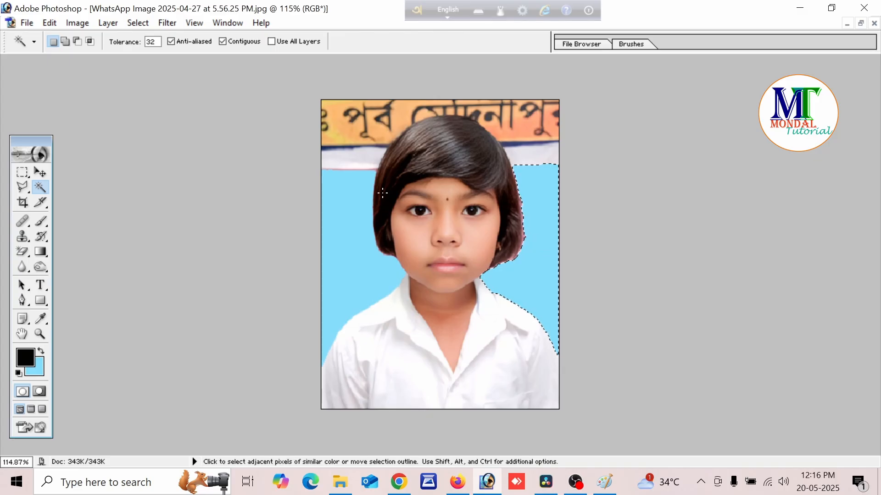
key(ctrl+d)
click(371, 154)
key(ctrl+BackSpace)
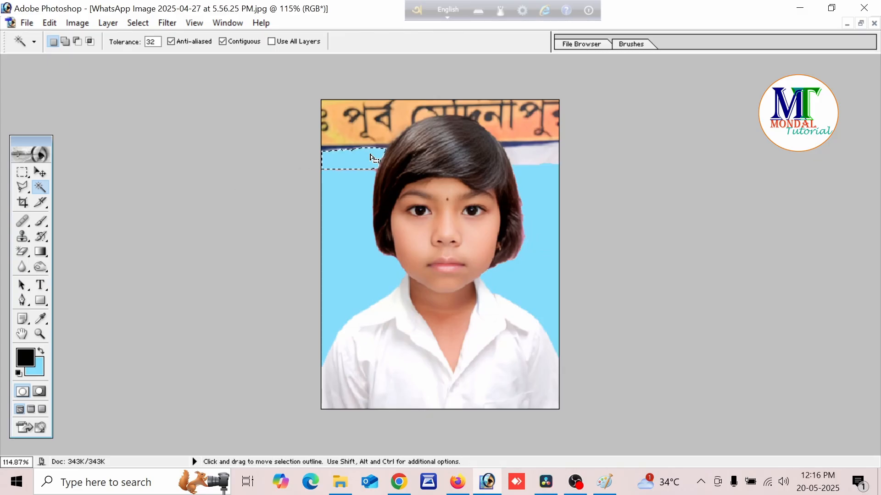
key(ctrl+d)
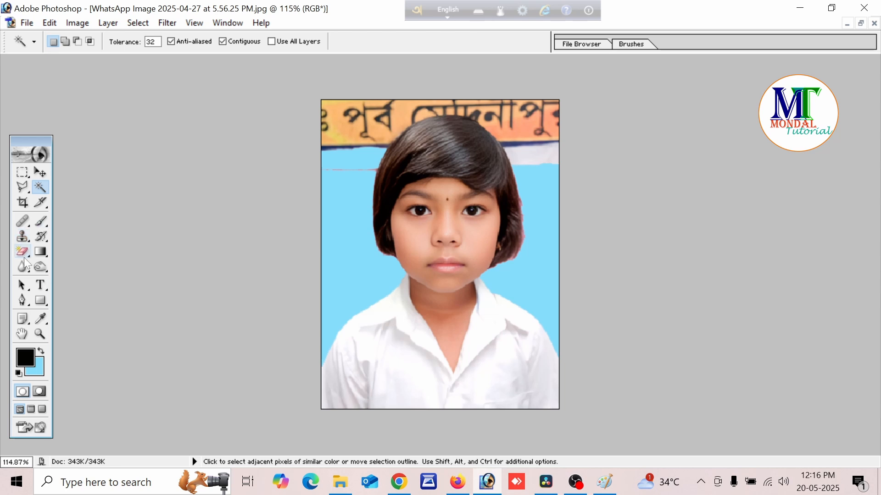
Erase the lettered banner and white strip around the child's head to the light blue background color with a 48 px Eraser.
drag(26, 260, 66, 252)
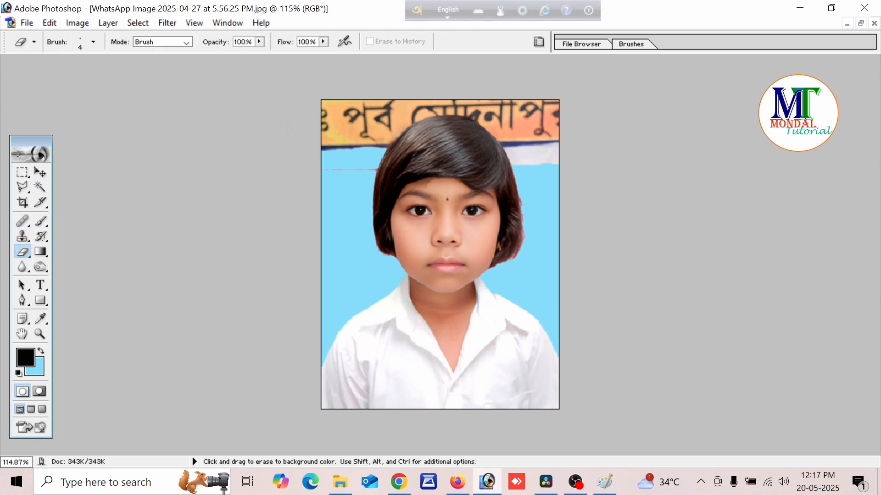
right_click(362, 126)
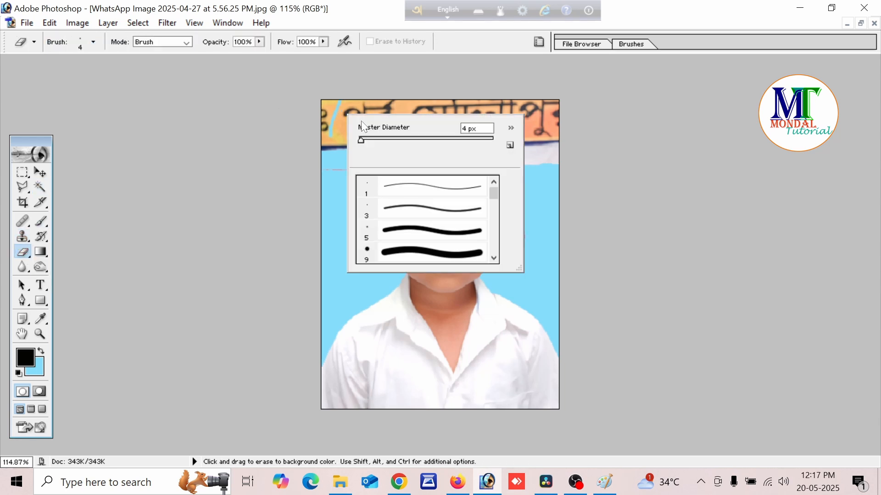
click(390, 140)
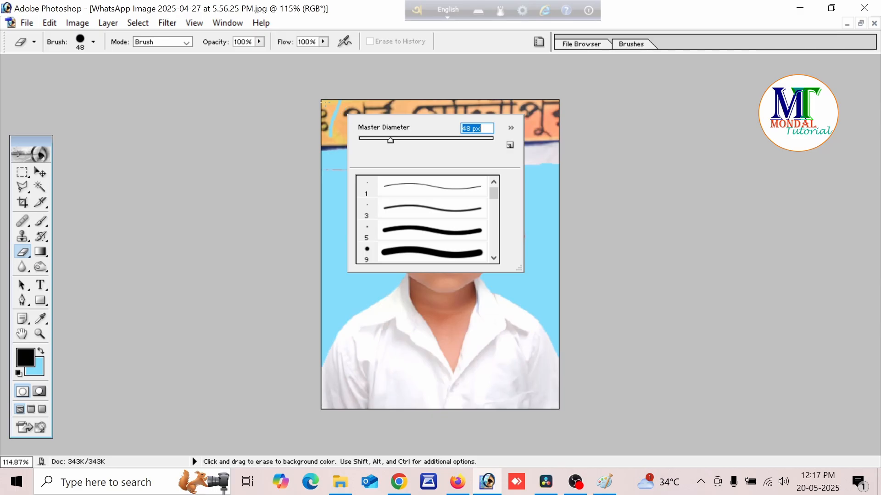
key(Return)
mouse_move(326, 131)
mouse_down()
mouse_move(345, 140)
mouse_move(376, 106)
mouse_move(388, 117)
mouse_move(358, 143)
mouse_move(388, 133)
mouse_move(392, 105)
mouse_move(433, 94)
mouse_move(487, 97)
mouse_move(534, 113)
mouse_move(554, 152)
mouse_move(538, 161)
mouse_move(524, 125)
mouse_up()
key(ctrl+plus)
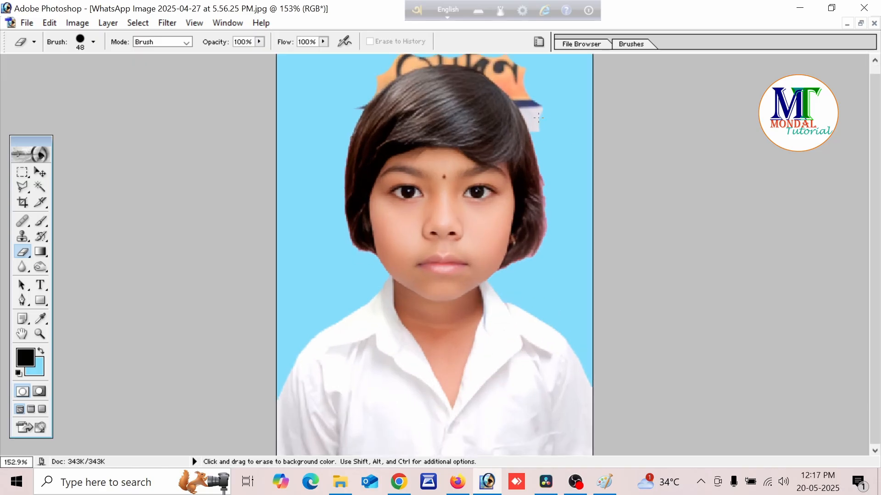
Outline the banner remnants along the top and side of the hair with the Polygonal Lasso and fill the selection with light blue.
click(24, 186)
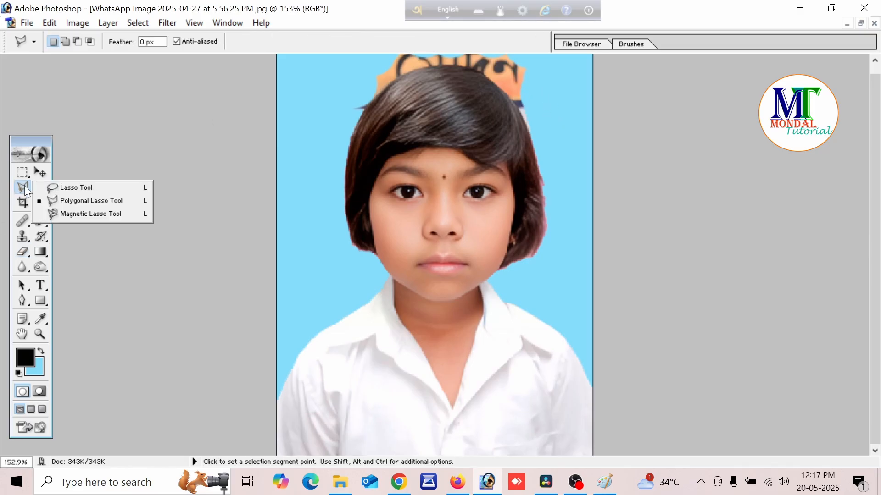
click(79, 202)
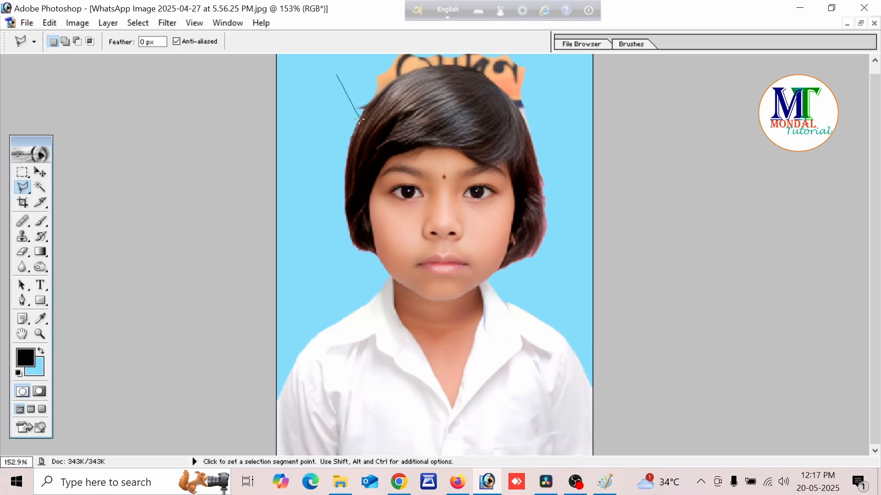
click(372, 101)
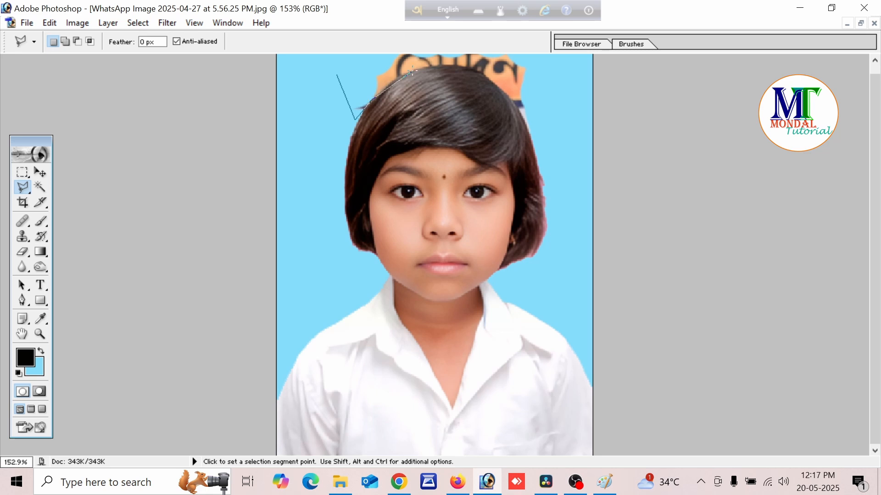
click(396, 79)
click(411, 73)
click(436, 66)
click(456, 66)
click(474, 70)
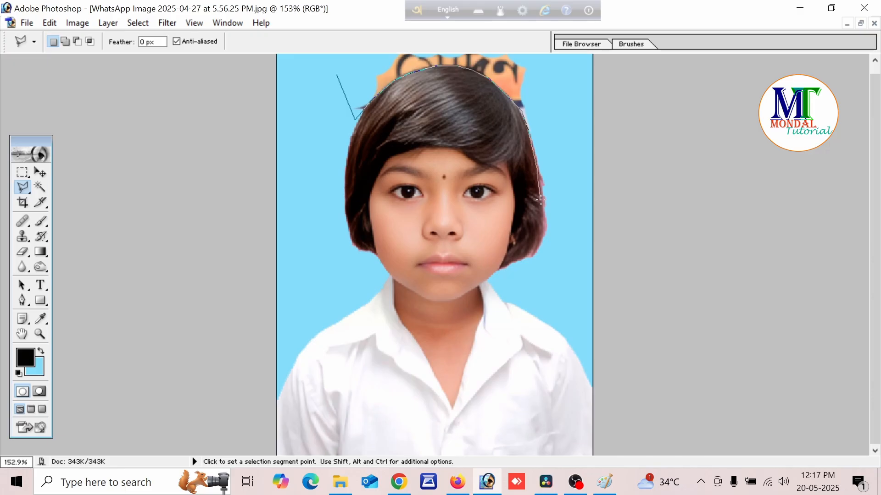
click(544, 229)
click(503, 275)
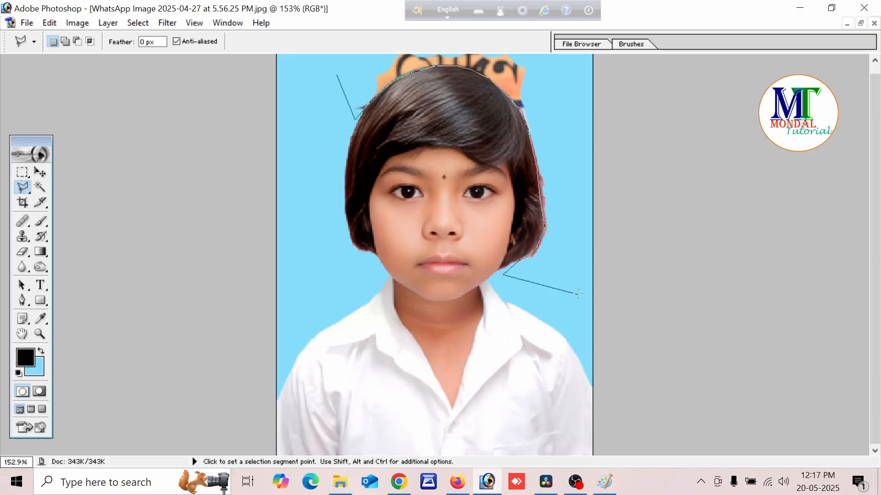
click(578, 295)
click(624, 276)
click(664, 153)
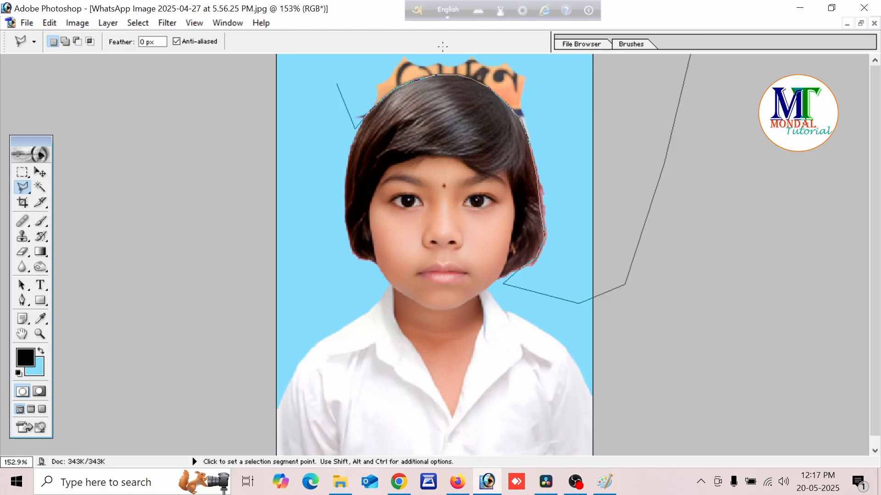
click(254, 117)
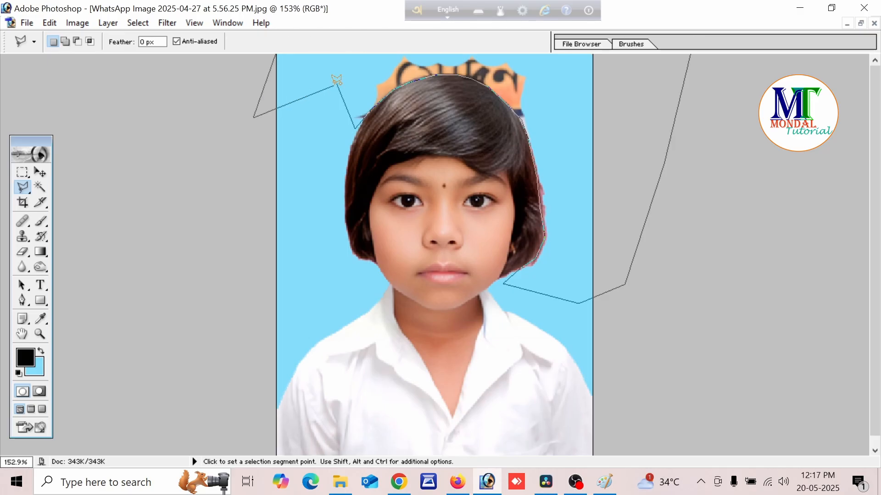
click(339, 83)
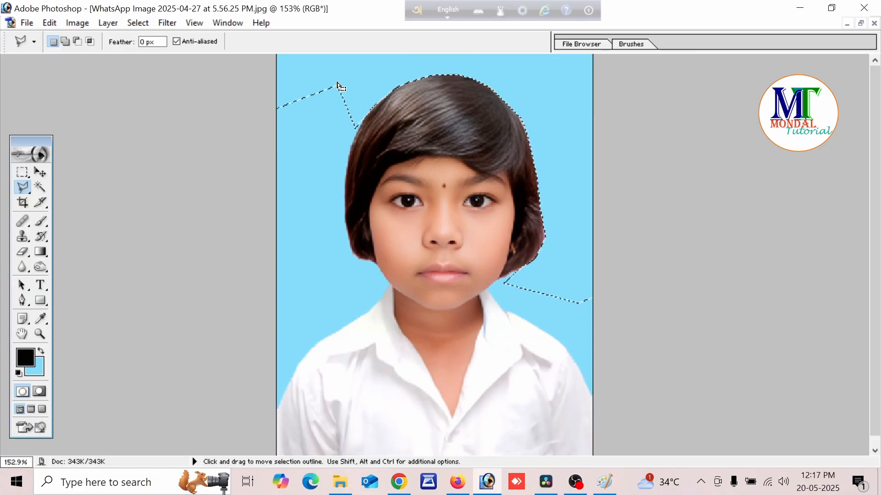
Select the entire light blue background around the child with the Magic Wand at tolerance 32.
click(39, 187)
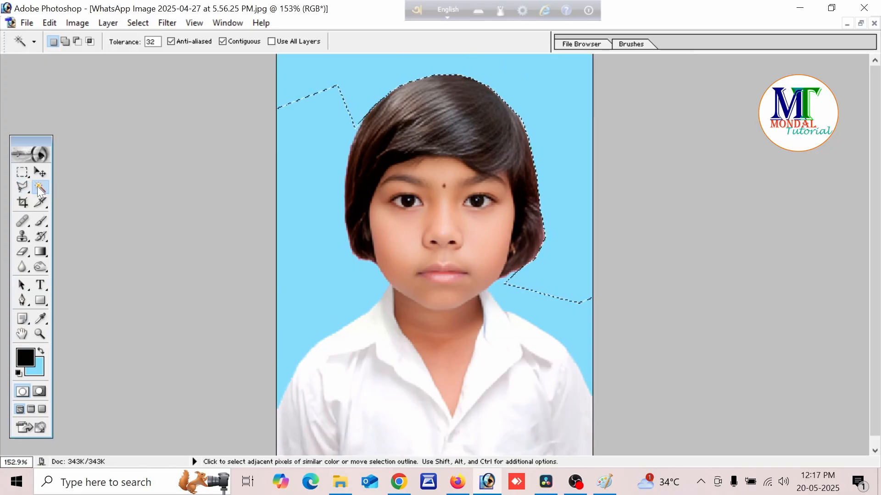
click(300, 184)
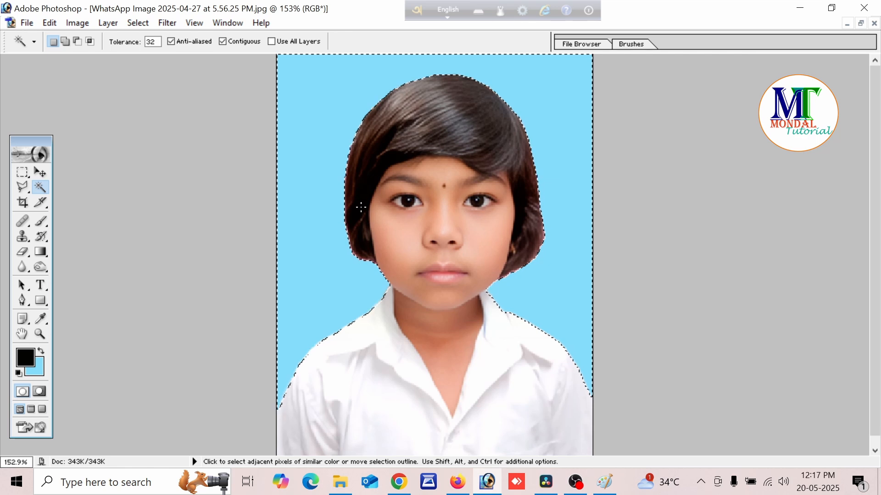
key(ctrl+minus)
key(ctrl+minus)
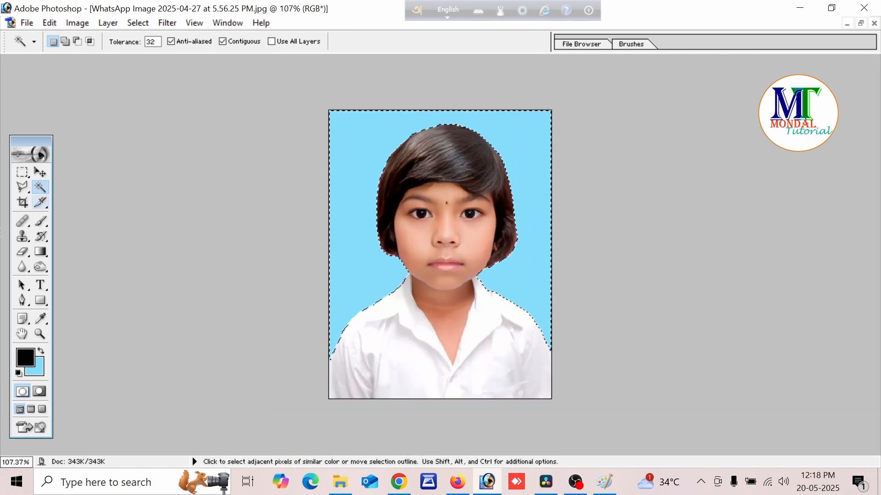
click(40, 265)
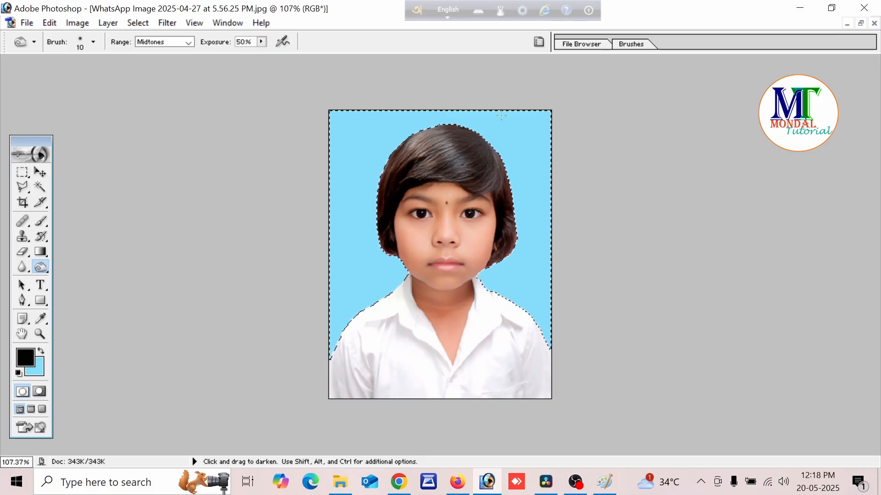
right_click(379, 131)
key(Escape)
Invert the background selection so that only the child is selected.
click(40, 186)
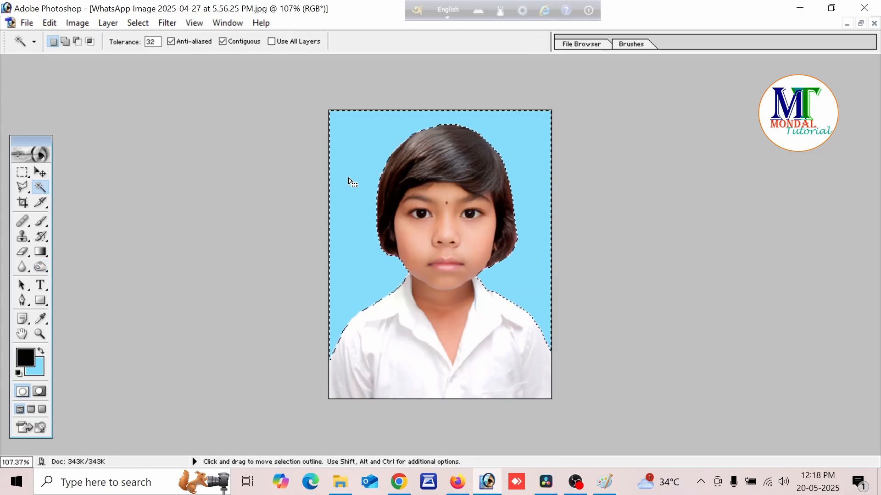
click(266, 178)
click(333, 190)
right_click(347, 181)
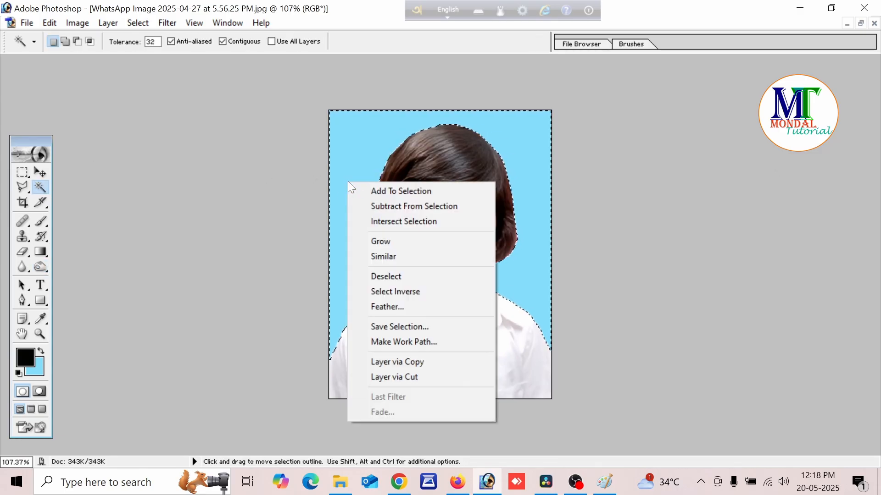
click(382, 292)
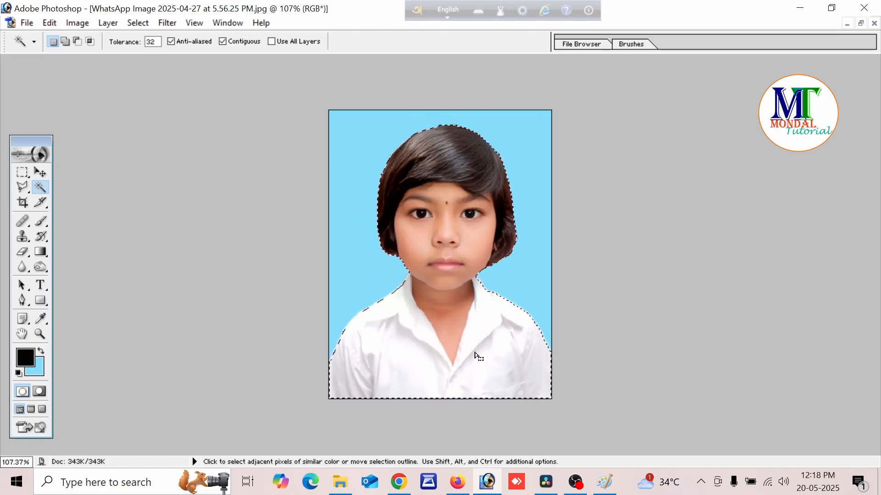
Darken the child's hair with the Burn tool using a 34 px brush on midtones at 50% exposure.
click(40, 267)
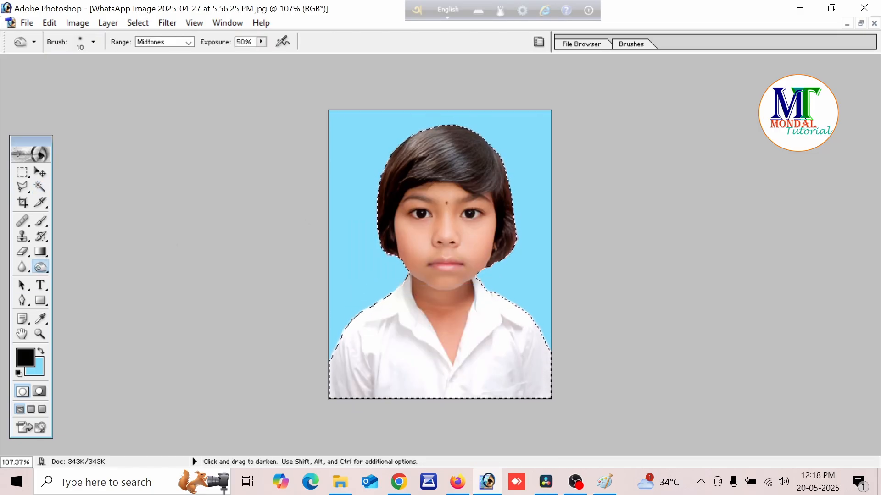
right_click(475, 160)
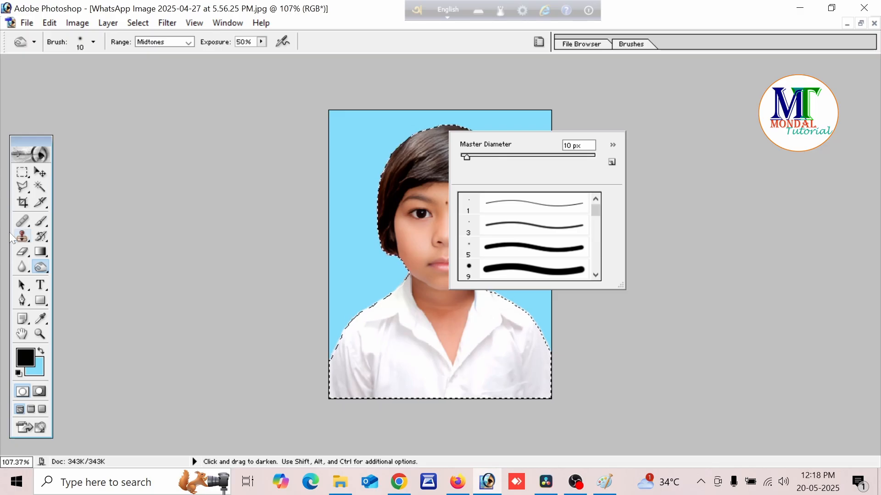
click(482, 157)
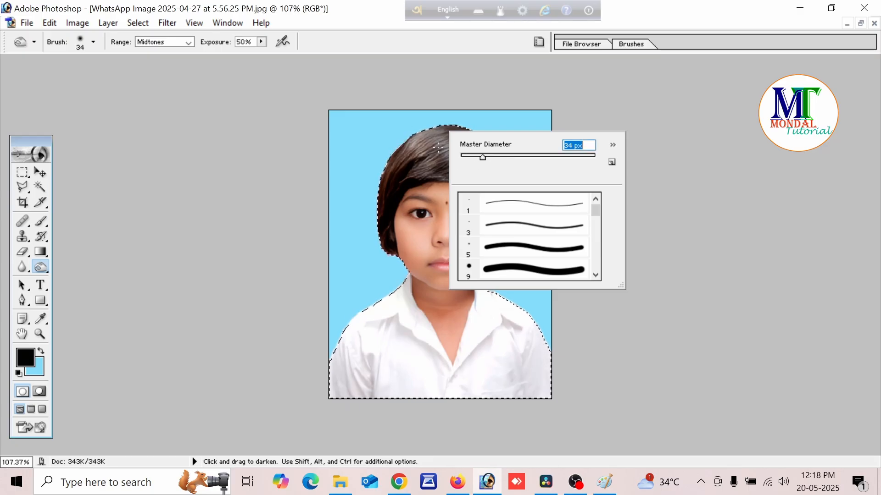
key(Return)
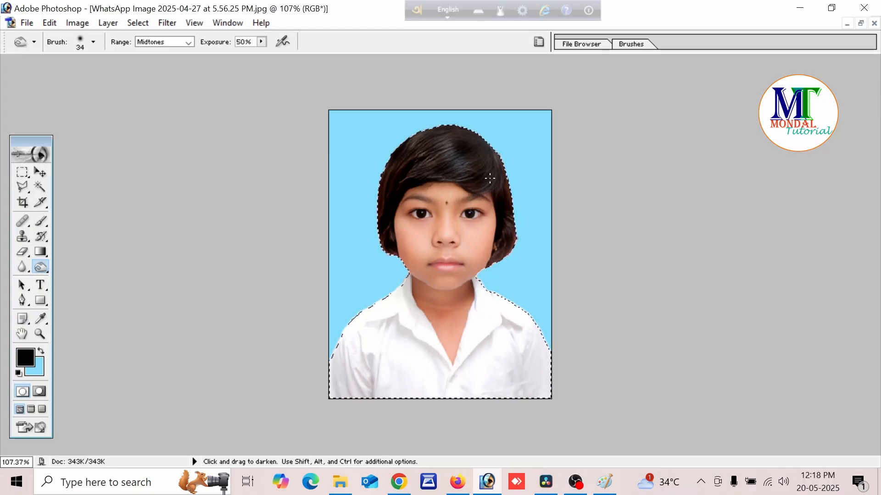
scroll(499, 258, down, 2)
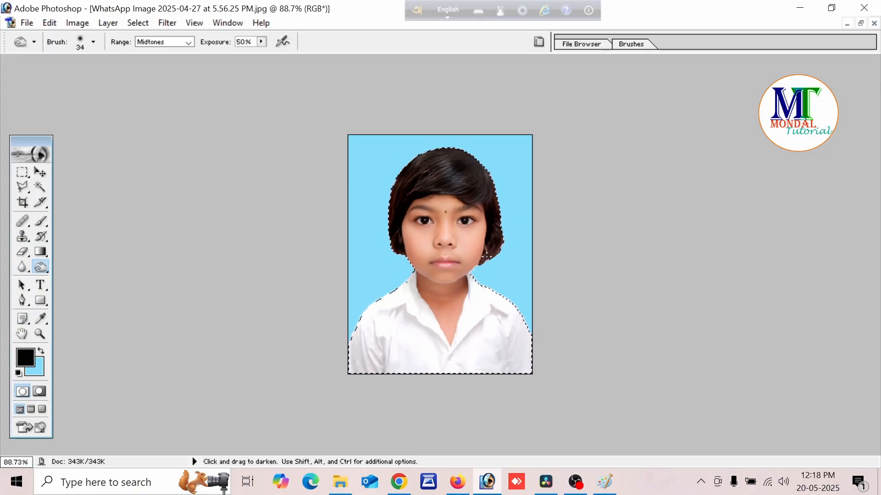
scroll(459, 161, up, 2)
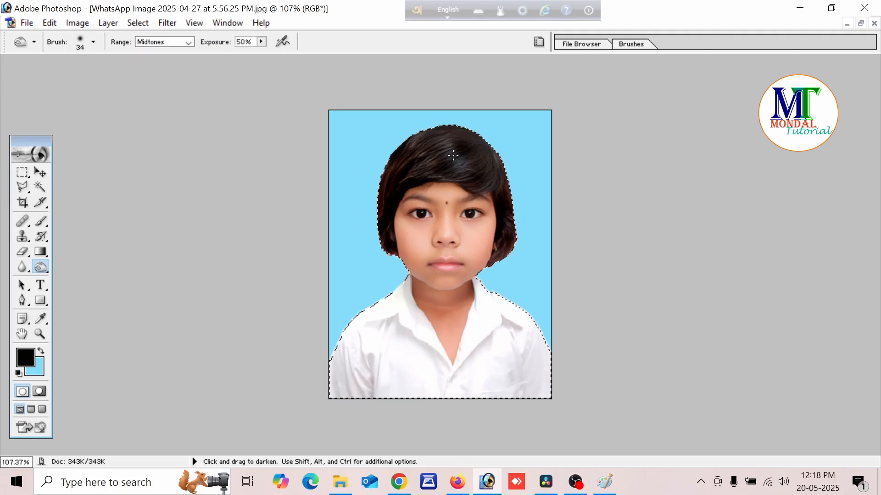
Darken the child's eyebrows and eyes with the Burn tool using an 11 px brush.
scroll(436, 184, up, 1)
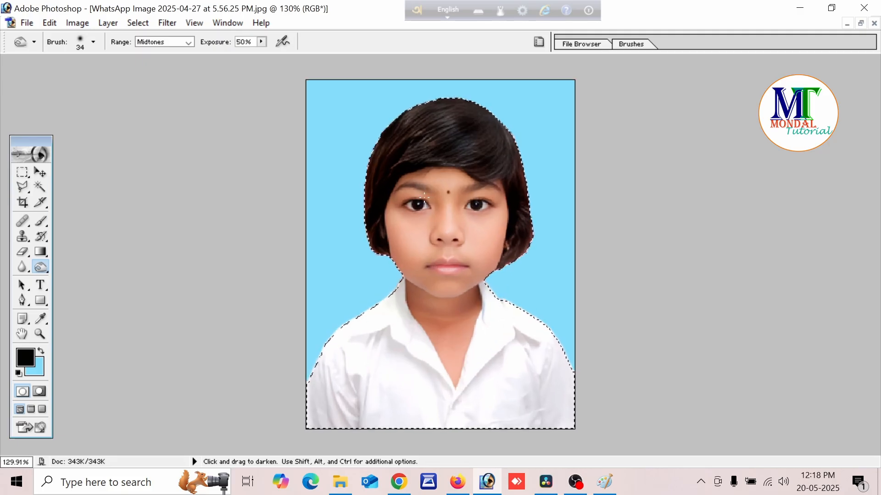
right_click(452, 191)
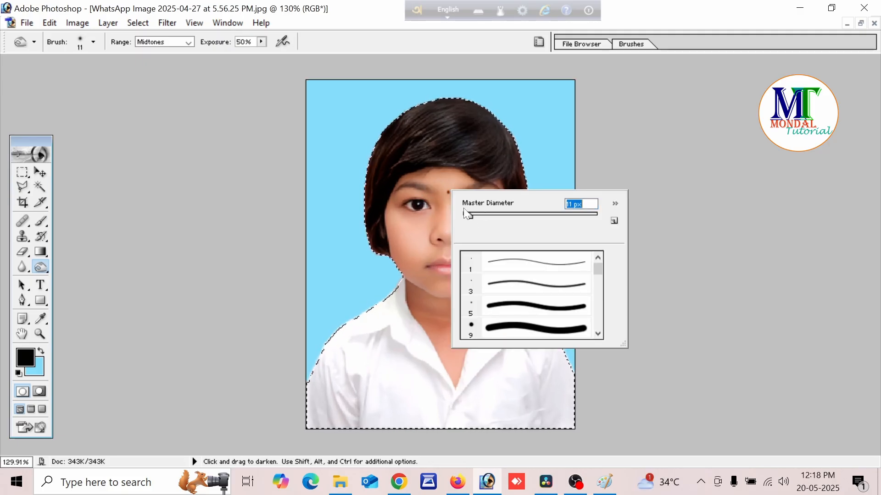
key(Return)
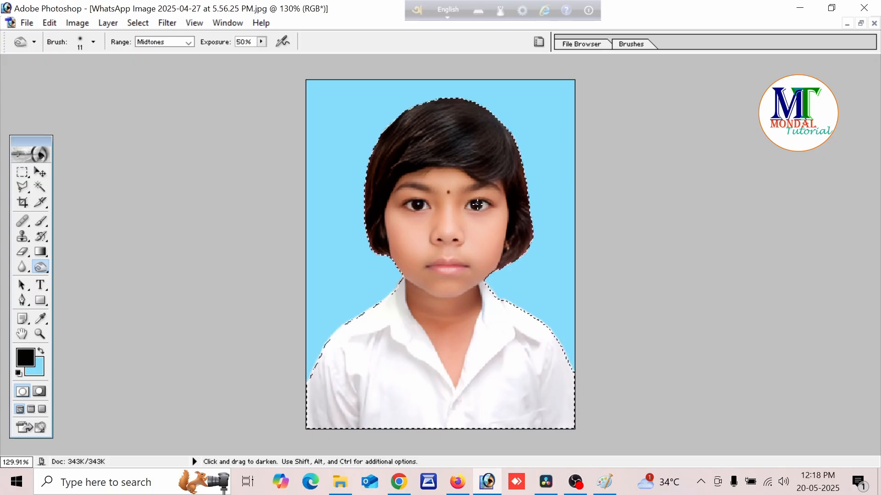
scroll(477, 205, down, 1)
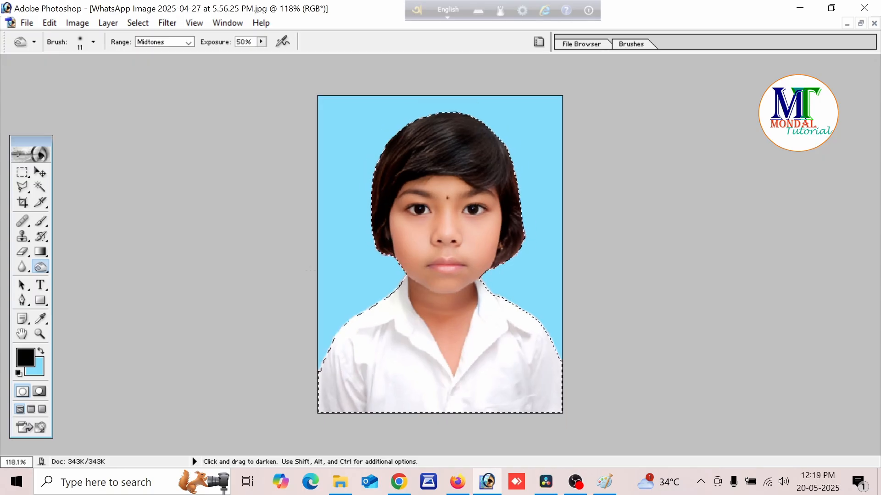
Sample the skin tone from the child's cheek and touch up the facial skin with a 45 px Brush at 40% opacity.
click(38, 321)
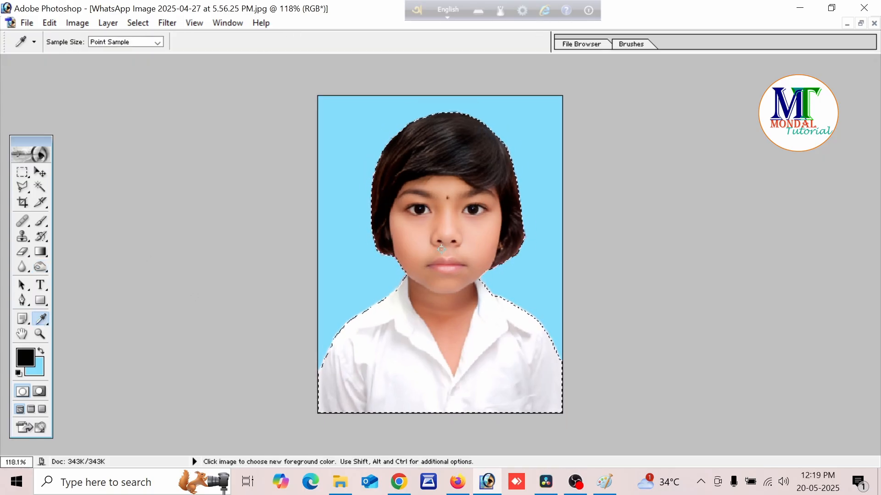
click(418, 238)
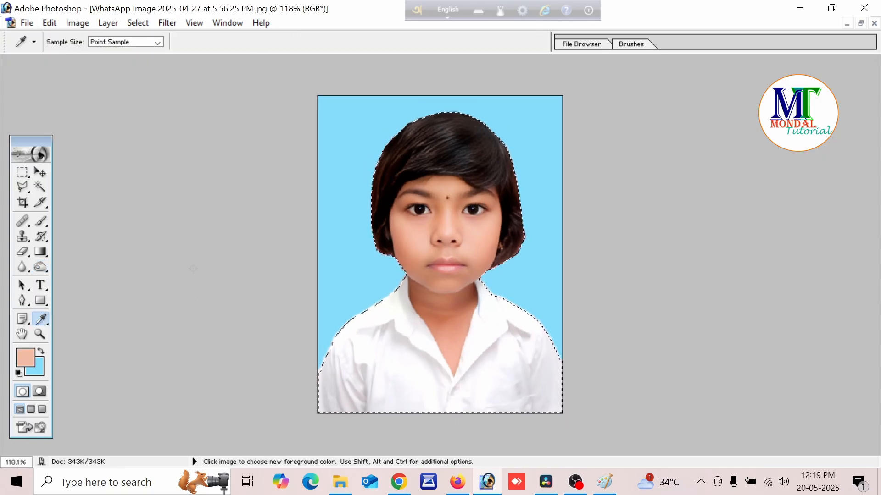
click(40, 223)
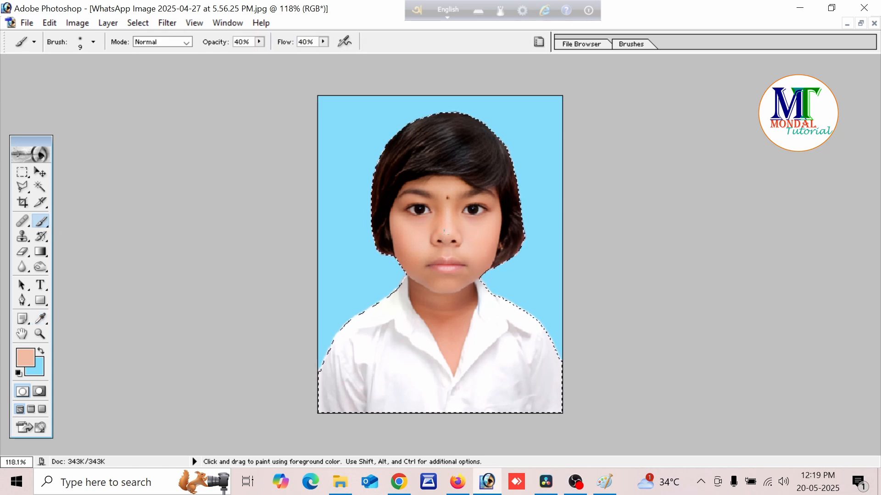
right_click(433, 266)
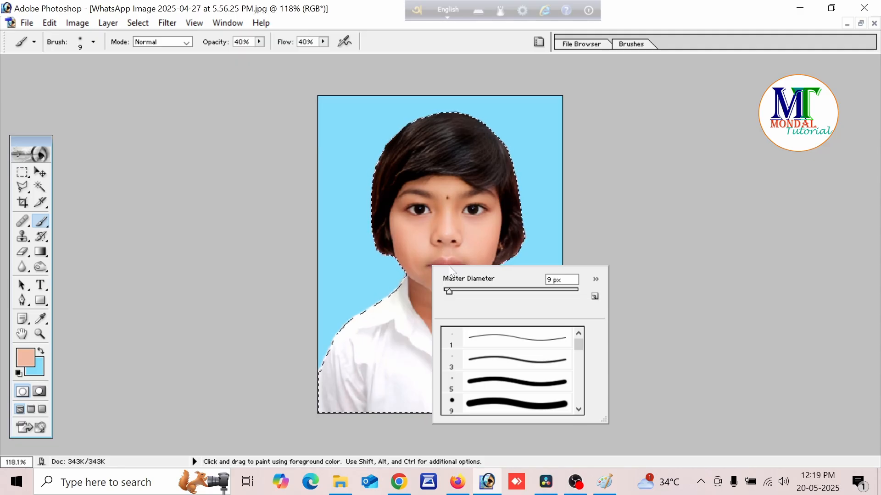
key(Escape)
right_click(502, 337)
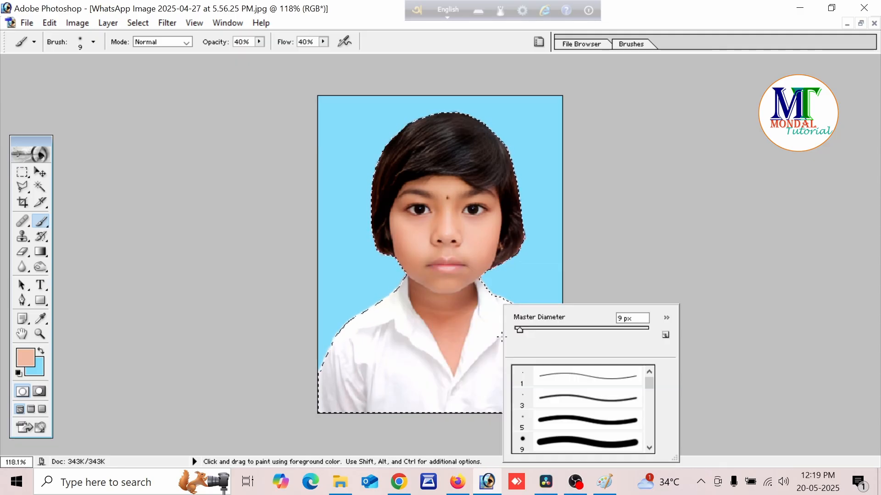
click(542, 329)
click(399, 254)
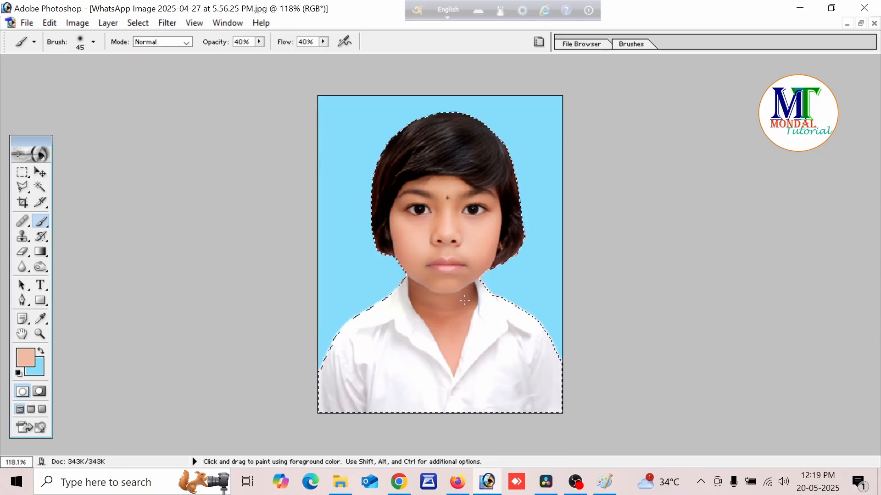
Apply a Curves adjustment to the child on the RGB channel with a midpoint at input 134, output 128.
scroll(455, 375, down, 4)
scroll(455, 376, up, 2)
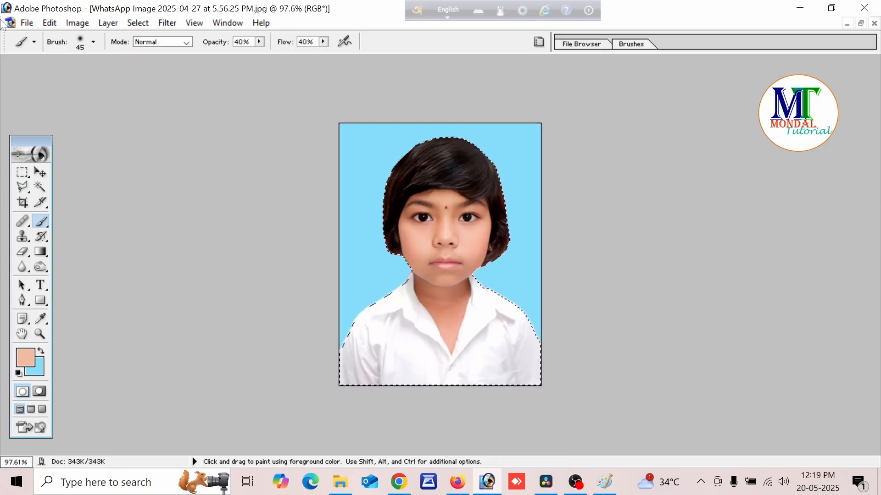
click(84, 28)
mouse_move(101, 56)
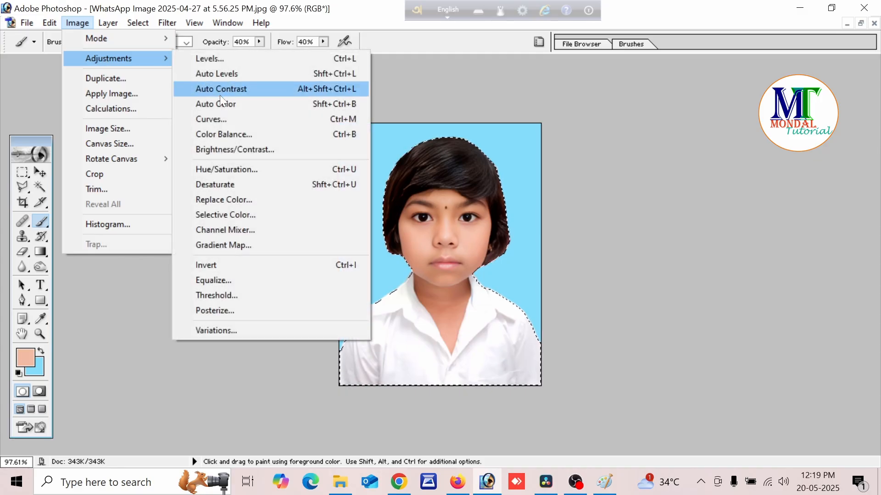
click(219, 118)
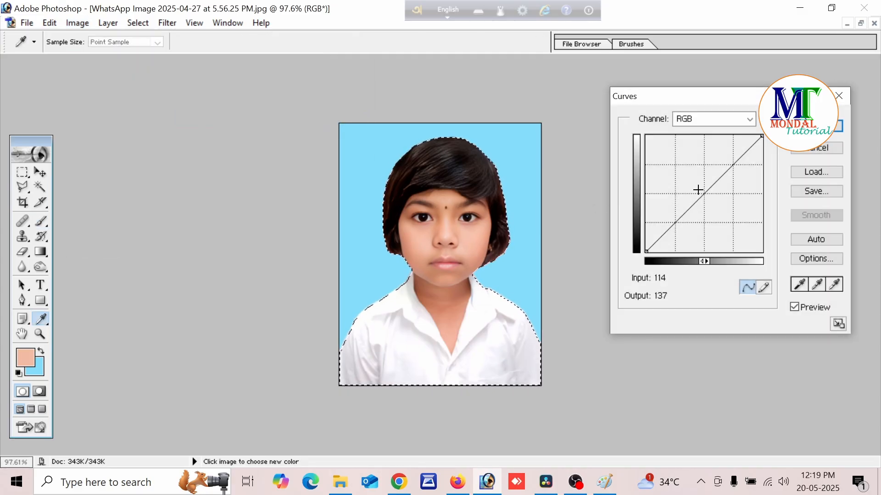
mouse_move(700, 193)
mouse_down()
mouse_move(694, 188)
mouse_move(706, 194)
mouse_up()
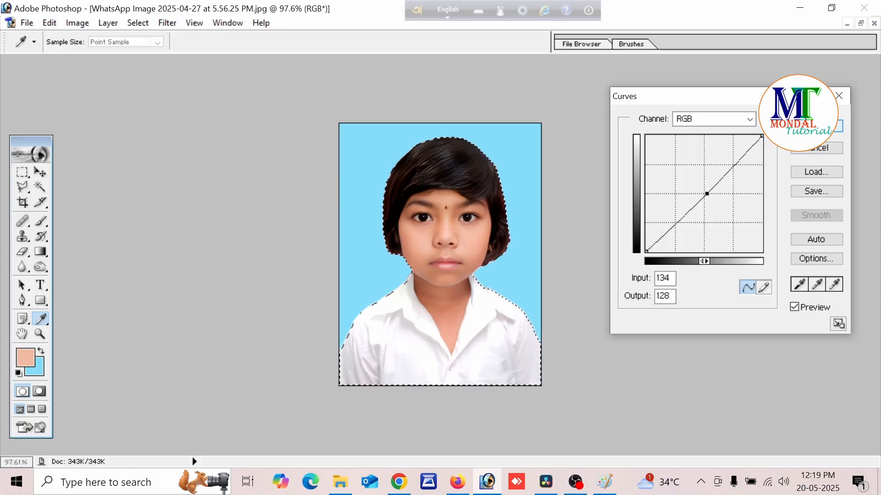
click(815, 126)
Open Selective Color for the child and set the black amount of the Blacks to about +13%.
click(77, 23)
mouse_move(108, 59)
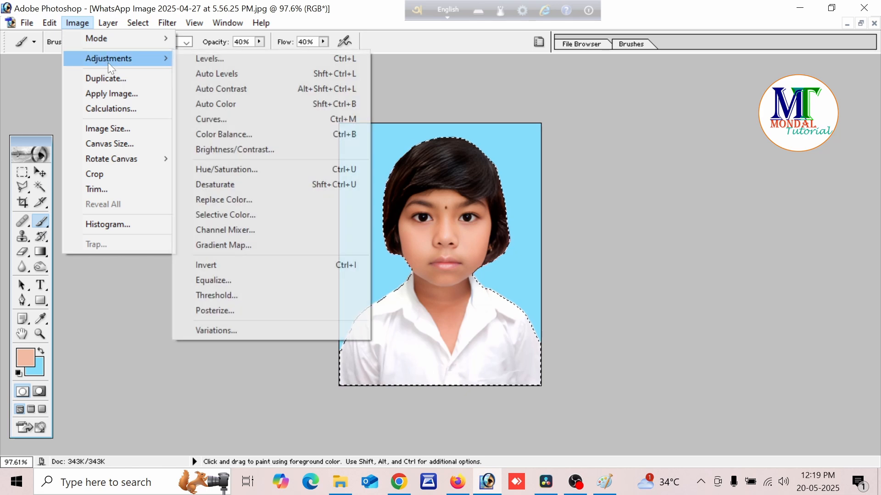
click(247, 216)
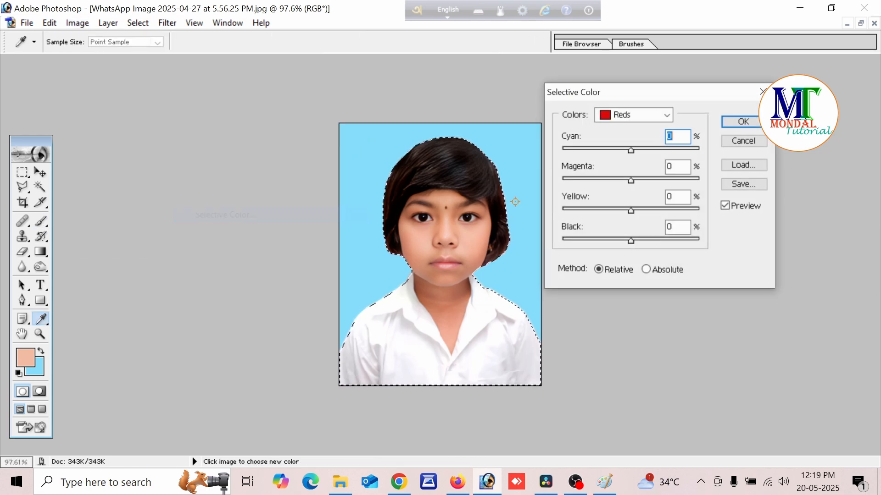
click(634, 122)
click(623, 216)
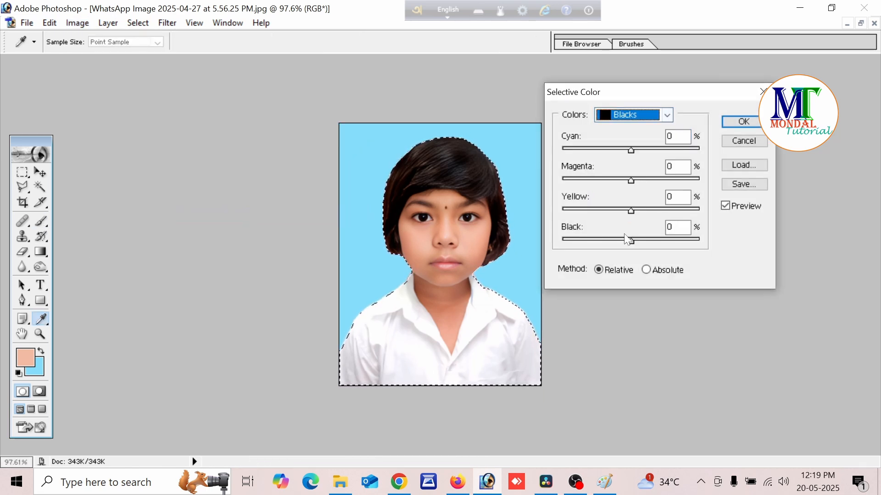
mouse_move(632, 240)
mouse_down()
mouse_move(602, 241)
mouse_move(614, 240)
mouse_up()
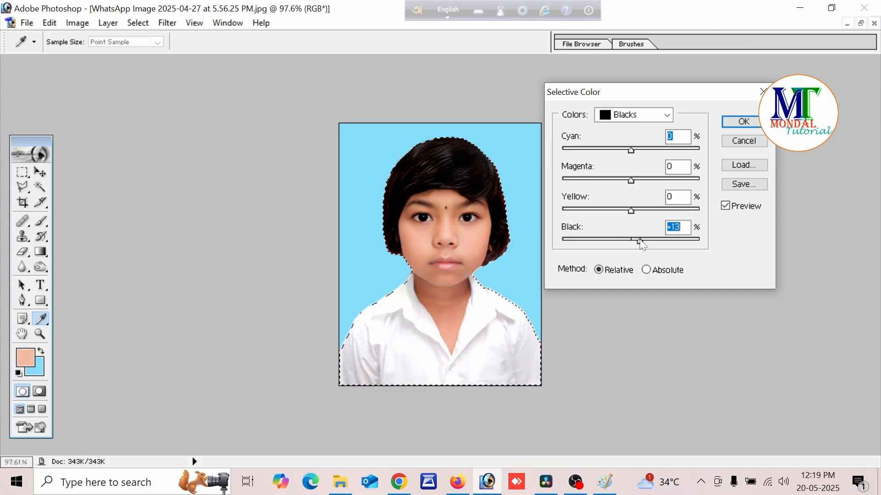
Set the black amount of the Whites to -8% in Selective Color.
click(638, 116)
click(625, 195)
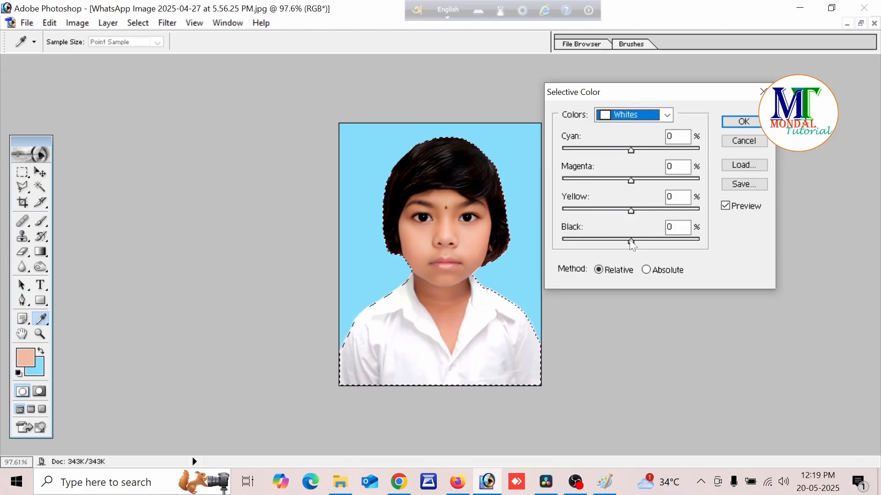
drag(631, 241, 591, 242)
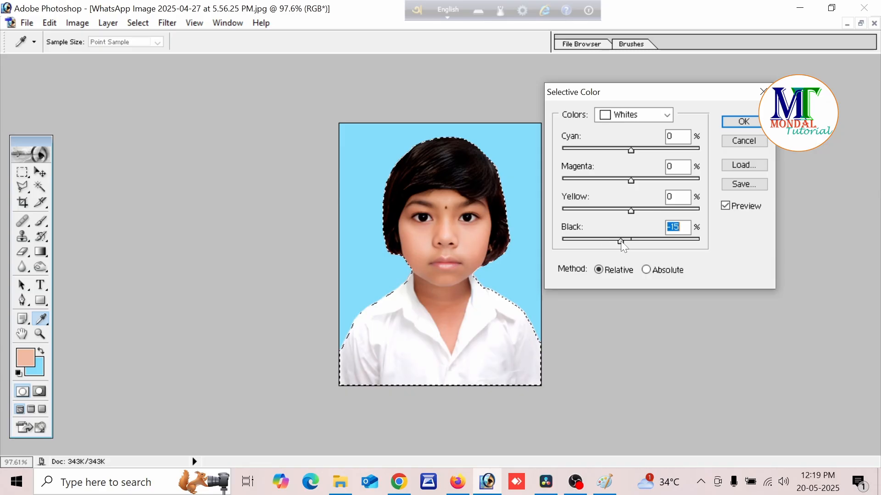
Set the Yellows to yellow +8% and cyan -7%, and apply the Selective Color adjustment.
click(666, 115)
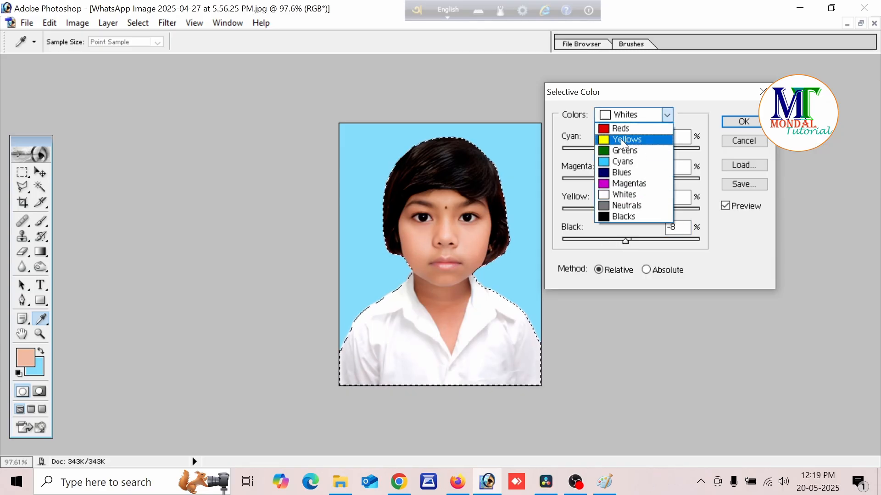
click(625, 138)
drag(629, 211, 633, 210)
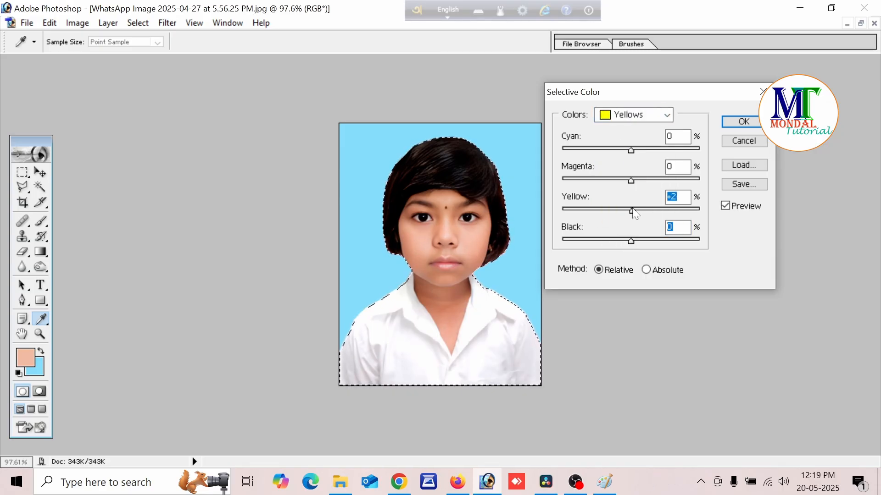
drag(631, 150, 627, 150)
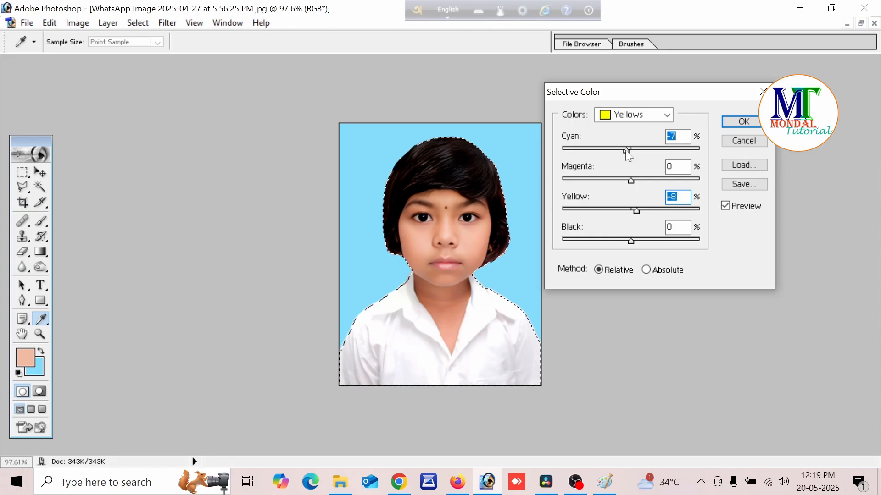
click(728, 121)
Clear the selection around the child.
scroll(471, 176, up, 2)
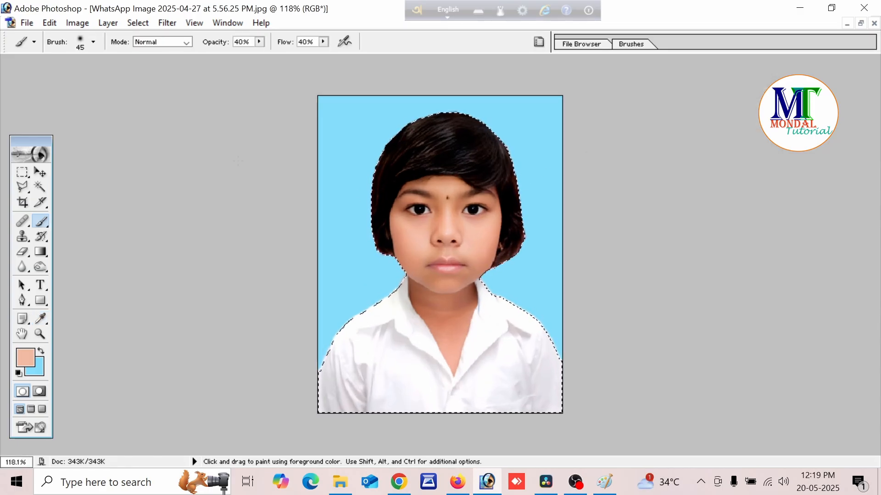
key(ctrl)
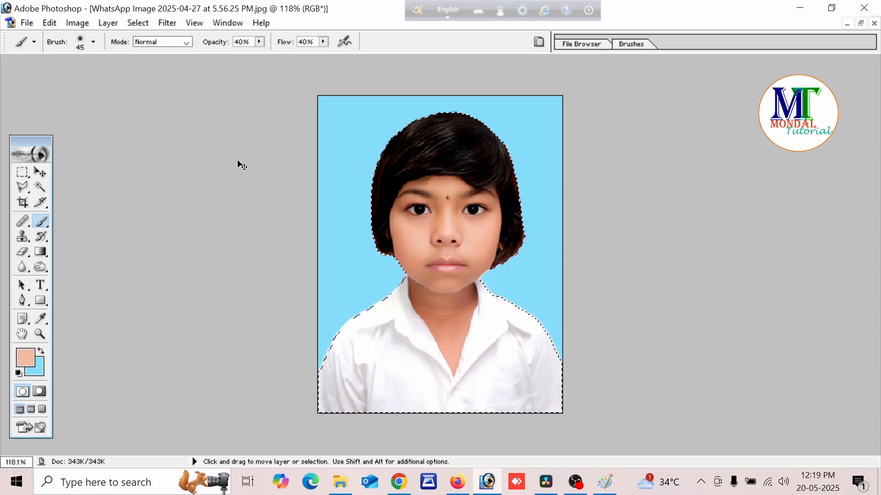
key(ctrl+d)
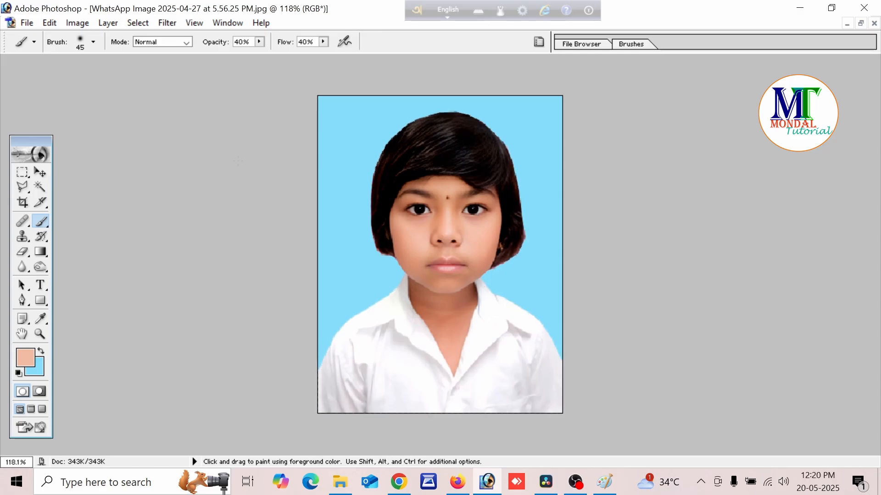
Select the entire canvas and stroke its edge with a 2 px near-black (080401) line, centred at 100% opacity.
scroll(238, 160, down, 1)
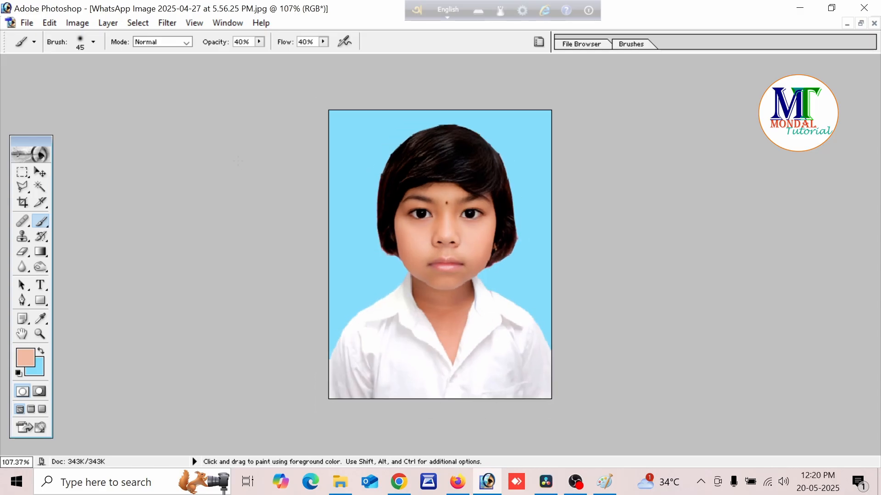
key(ctrl+a)
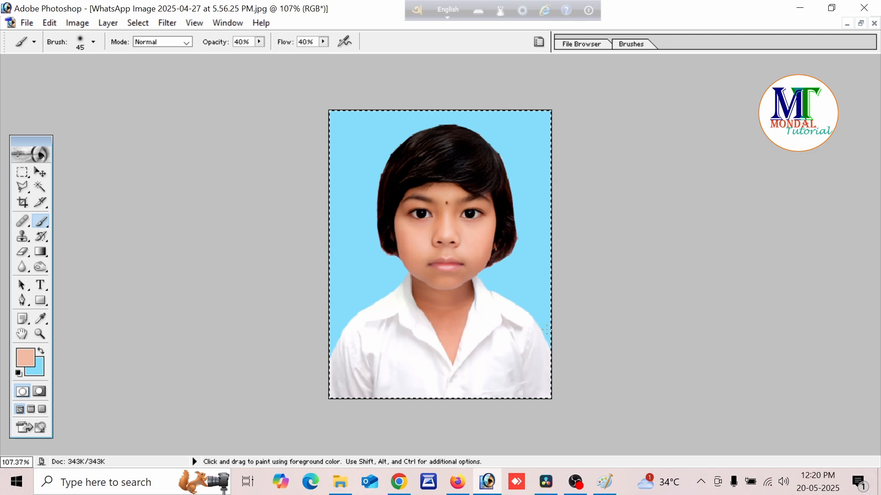
click(49, 22)
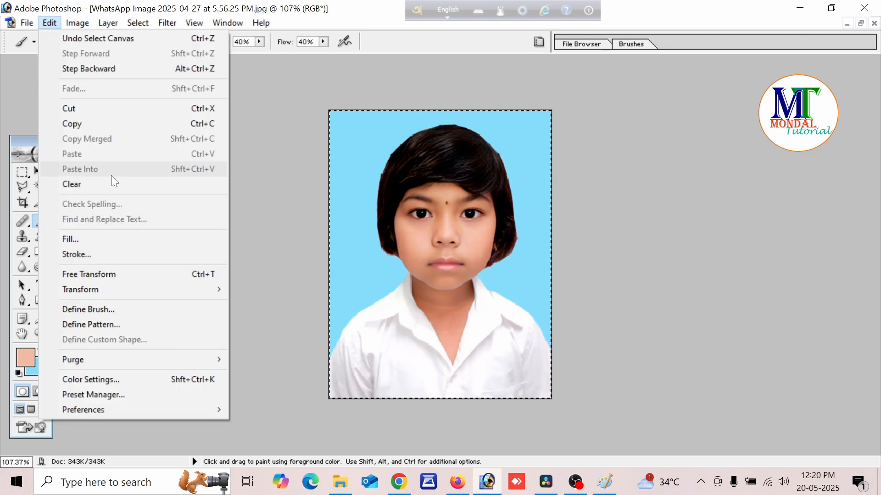
click(108, 251)
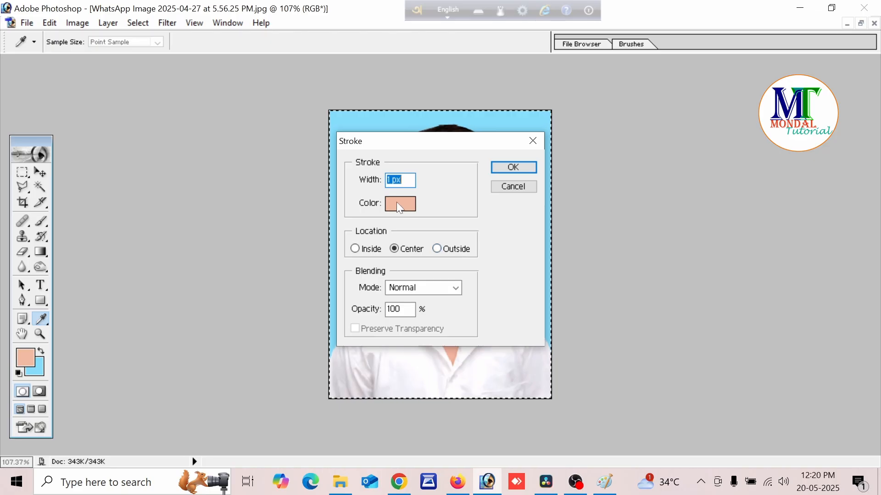
click(399, 207)
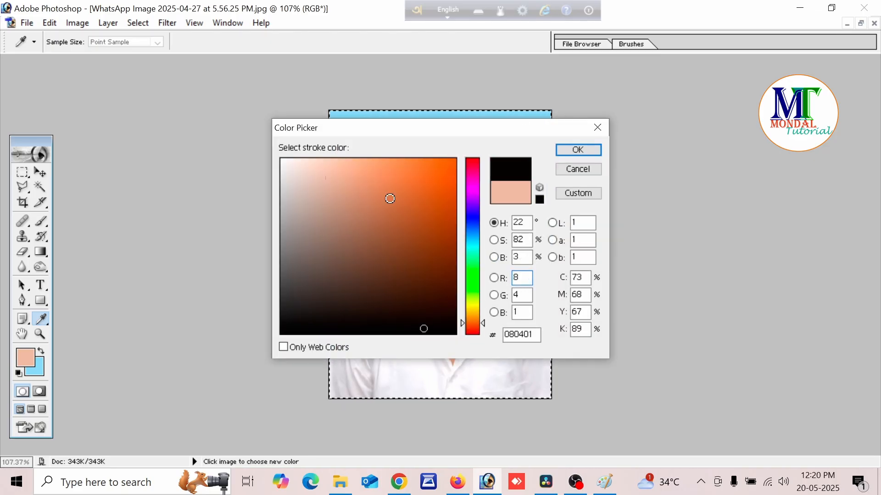
click(571, 152)
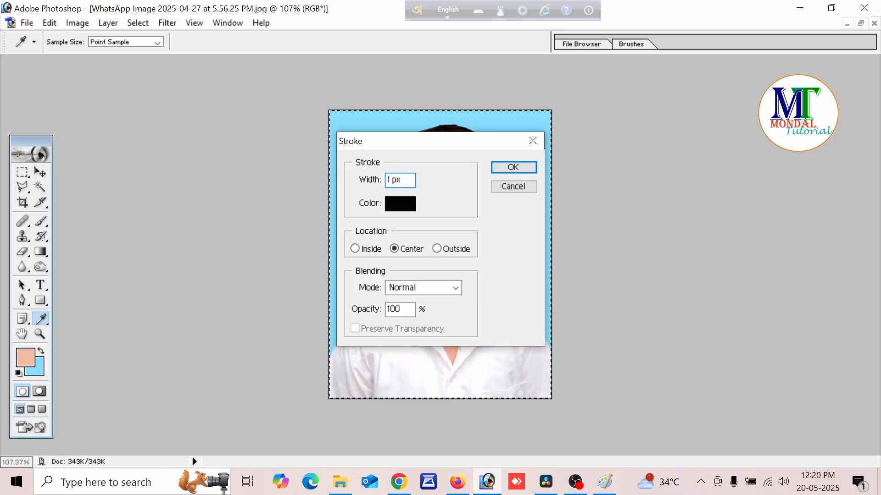
key(BackSpace)
text(2)
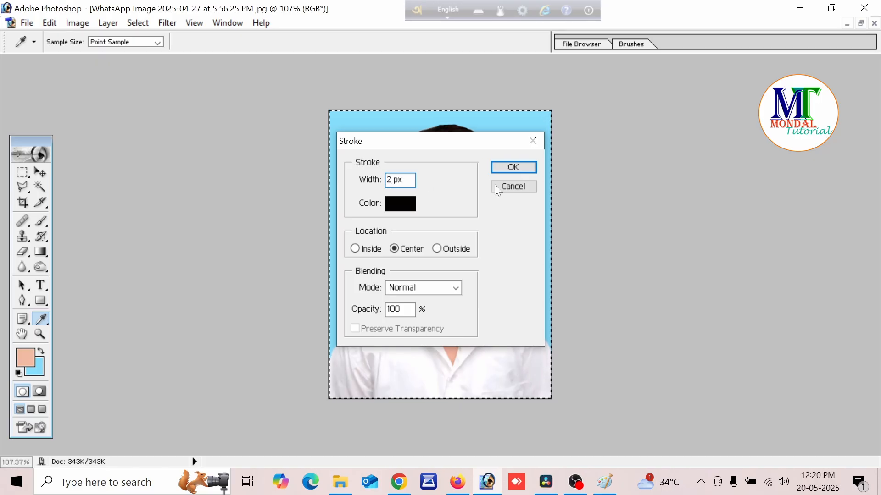
click(510, 167)
Deselect the canvas and inspect the photo's border with the Magic Wand as the active tool.
key(b)
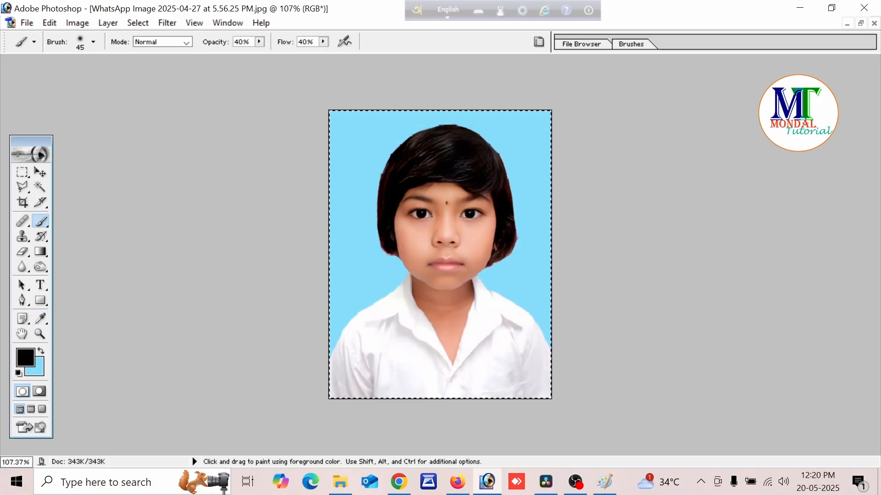
click(40, 185)
key(ctrl+minus)
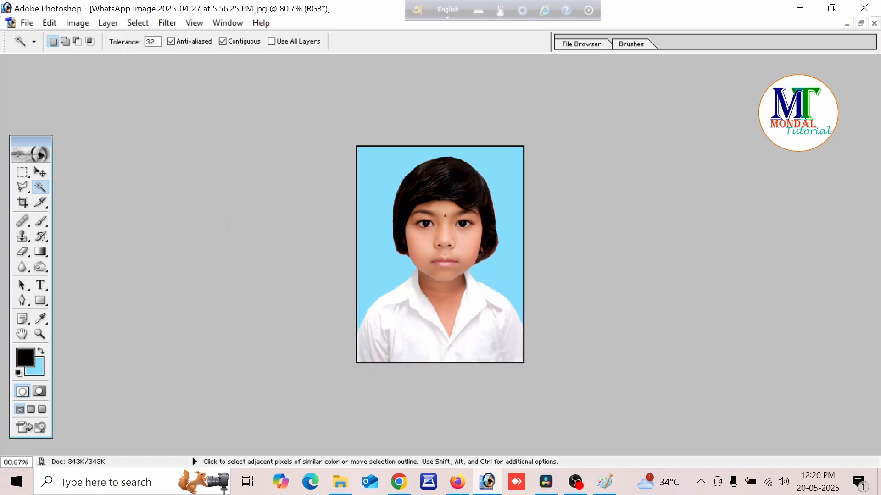
key(ctrl+plus)
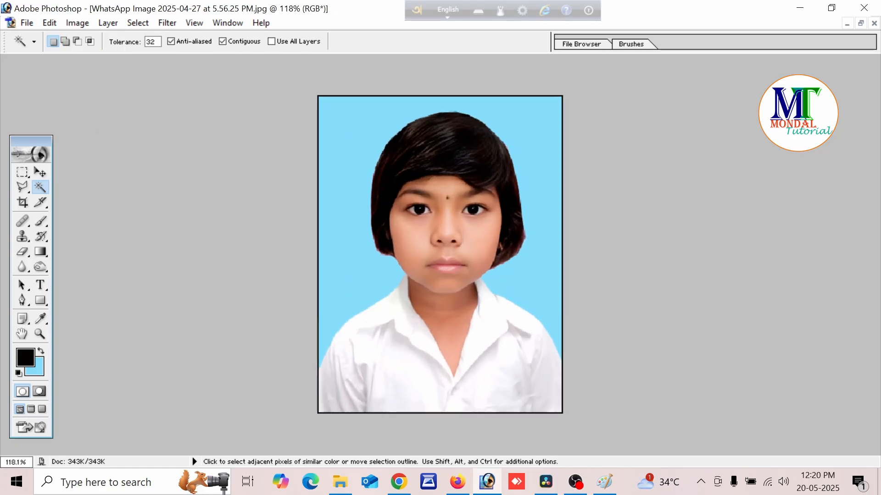
click(27, 23)
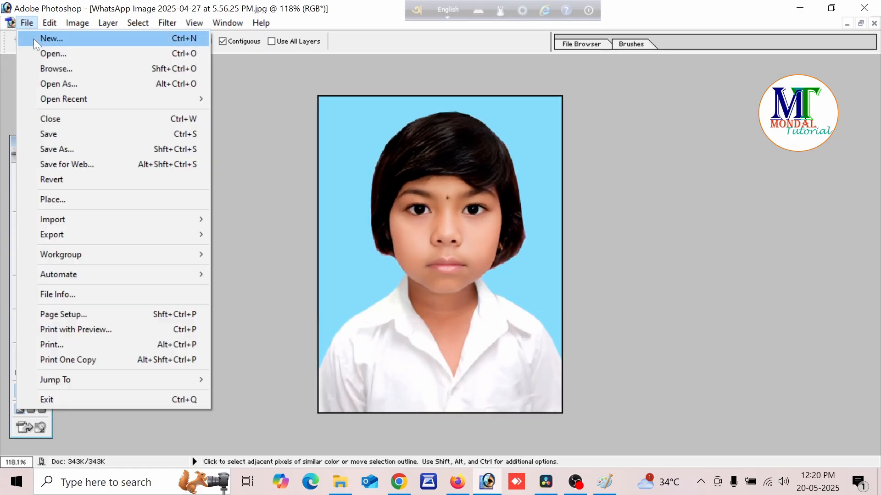
click(34, 38)
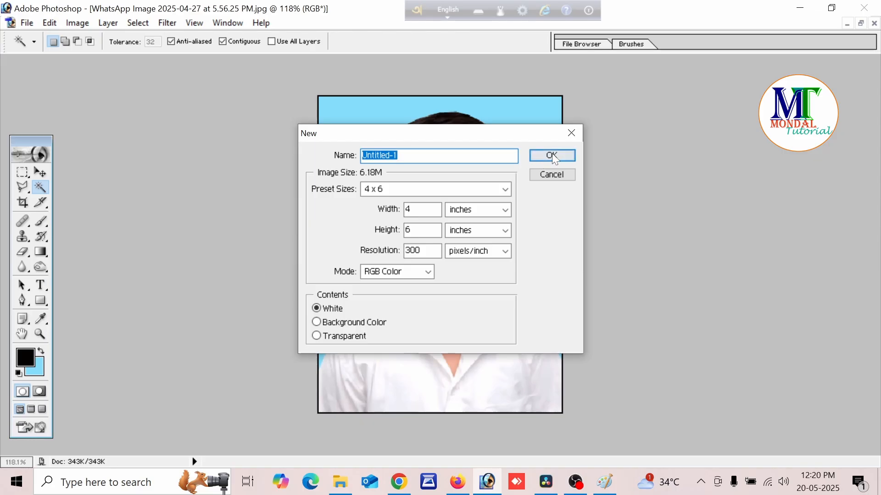
click(573, 133)
Create a new white RGB document at 4 x 6 inches and 300 pixels/inch.
click(26, 24)
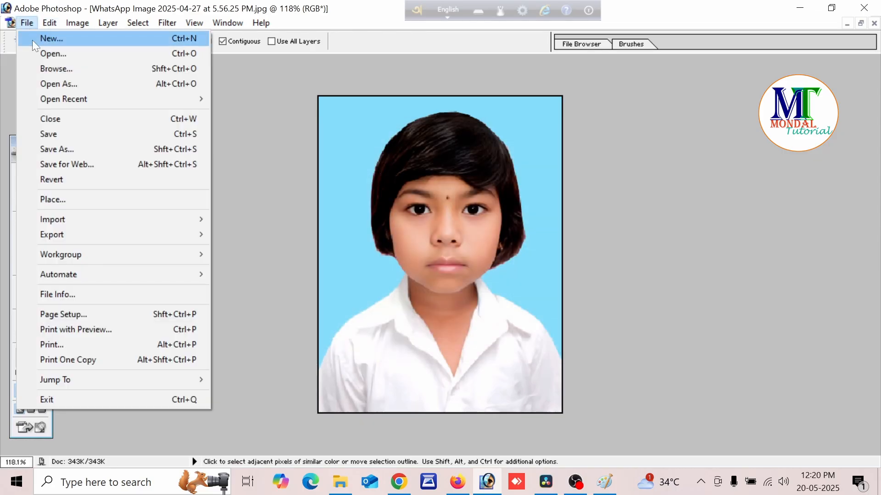
click(34, 39)
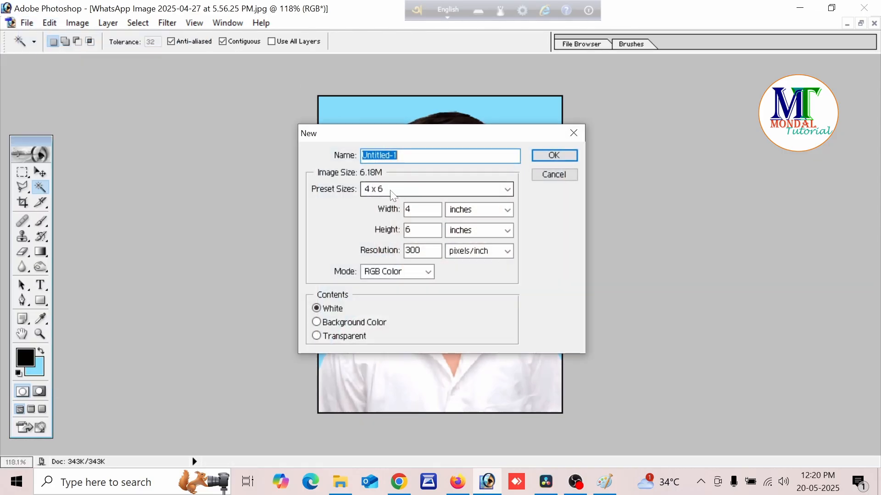
click(556, 155)
Arrange both document windows side by side and copy the bordered photo into the upper-left corner of the blank 4 x 6 sheet.
drag(171, 70, 531, 98)
click(40, 172)
click(156, 168)
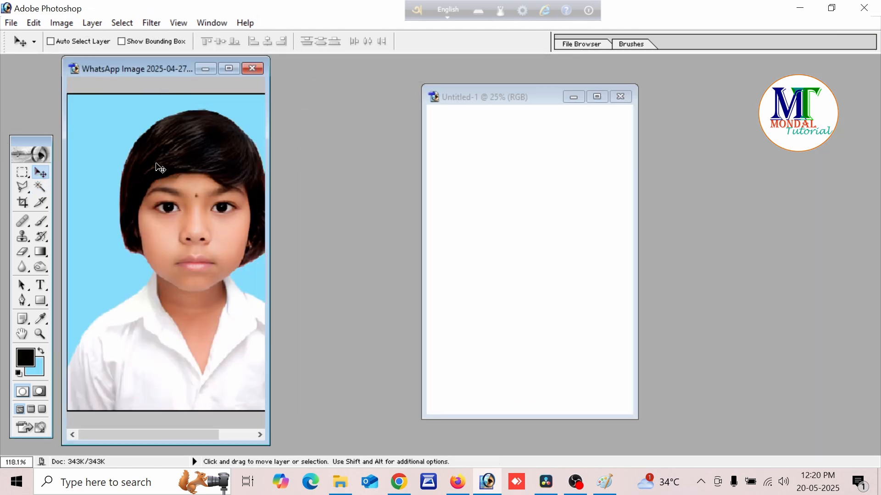
drag(161, 168, 448, 153)
click(502, 311)
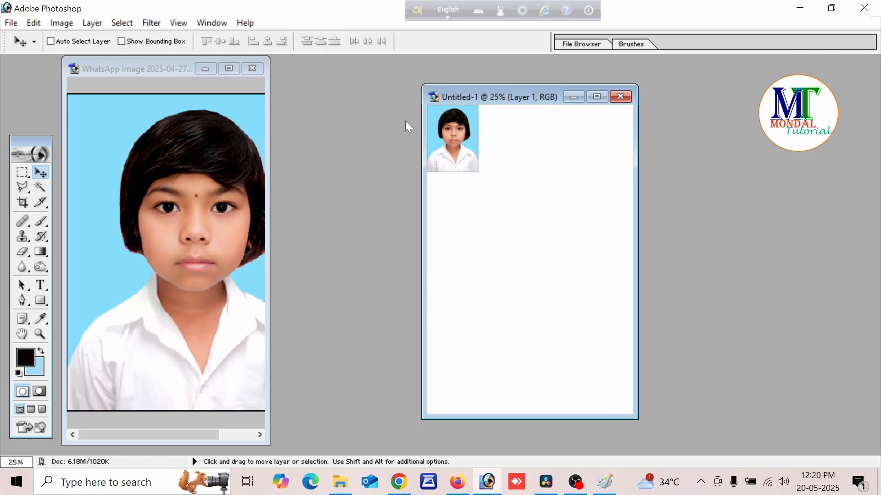
Duplicate the photo across the 4 x 6 sheet to build an evenly spaced grid of three columns and four rows.
drag(450, 131, 572, 141)
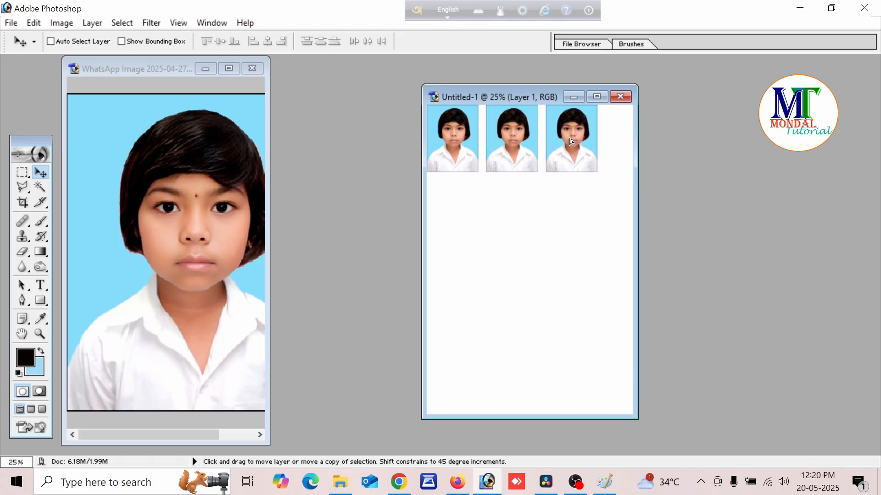
drag(572, 141, 519, 351)
key(Right)
key(Right)
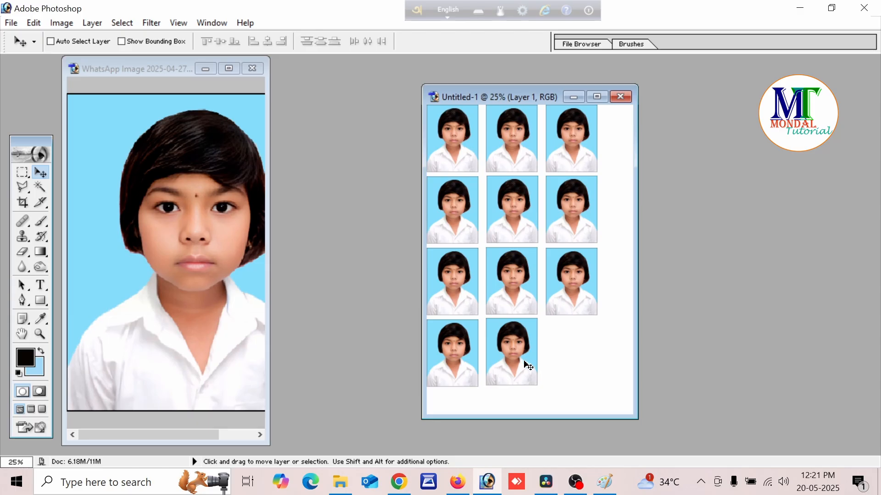
drag(510, 378, 569, 362)
drag(571, 359, 571, 361)
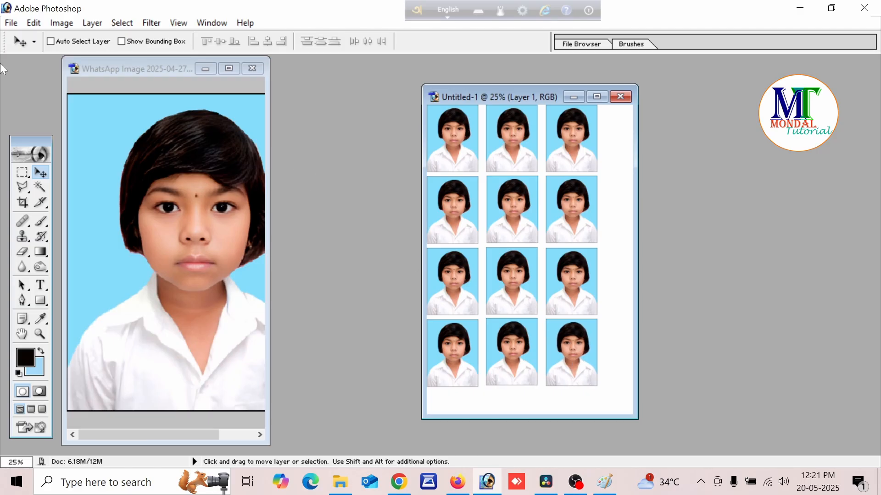
click(12, 23)
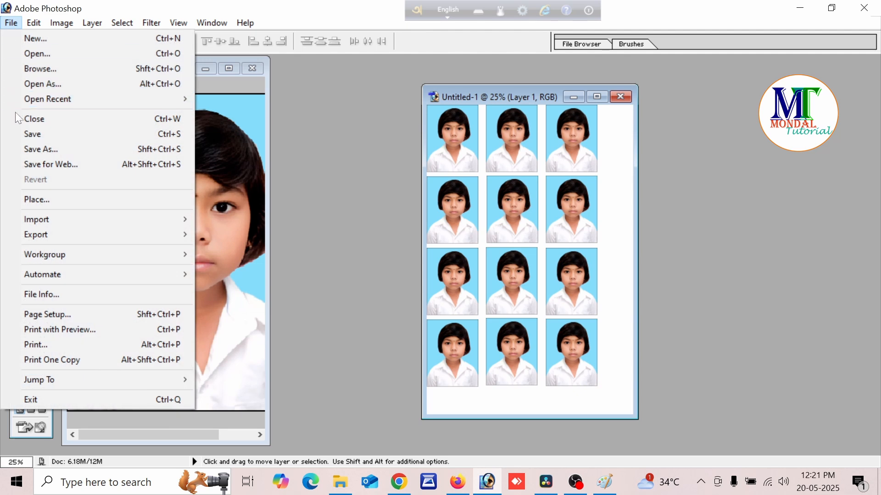
click(452, 173)
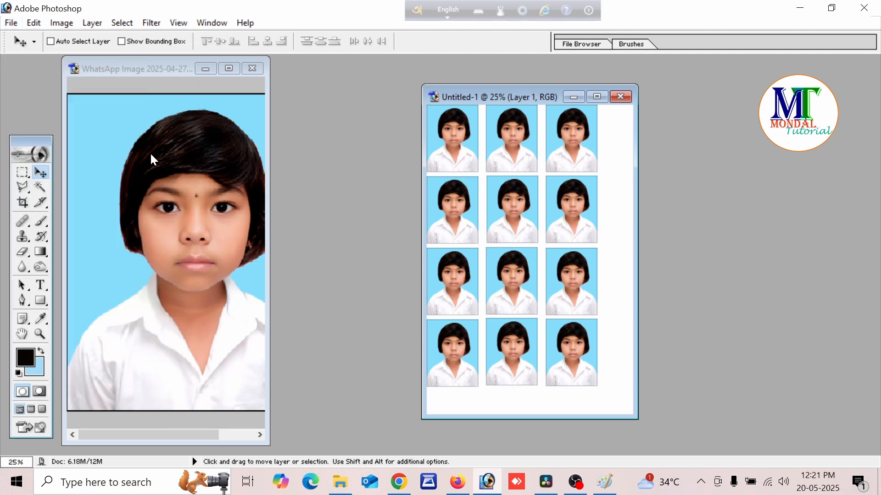
click(126, 148)
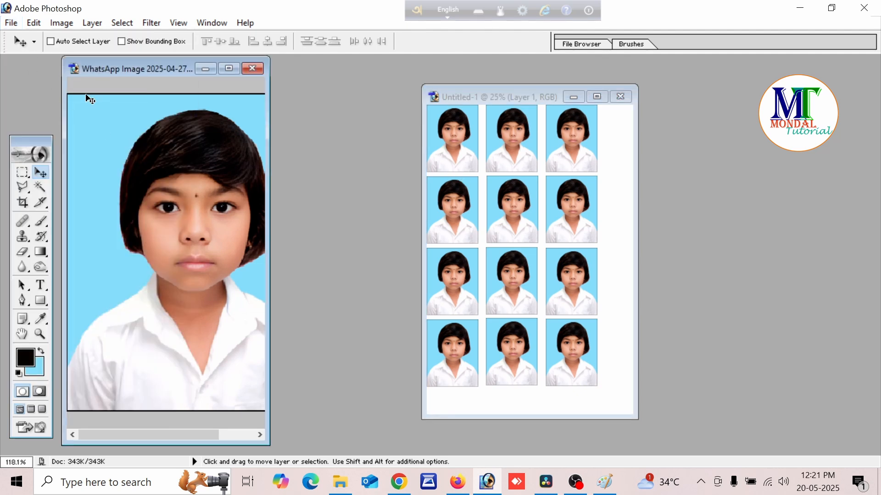
click(11, 23)
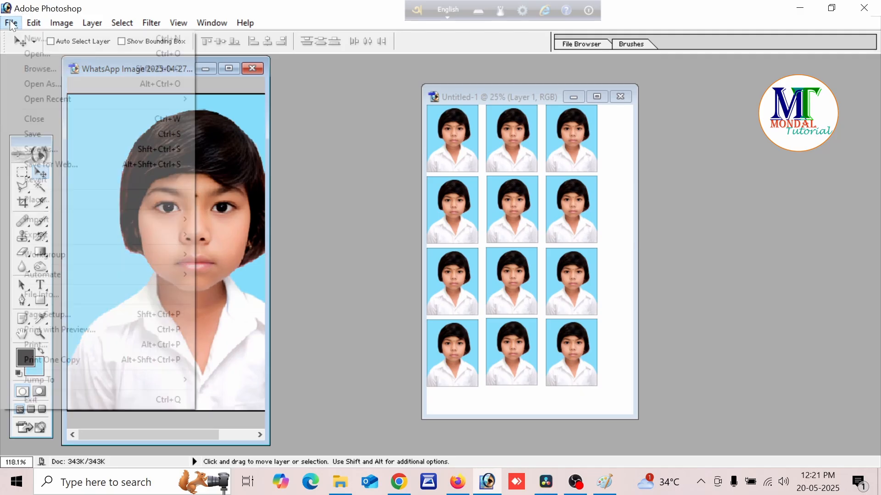
click(46, 149)
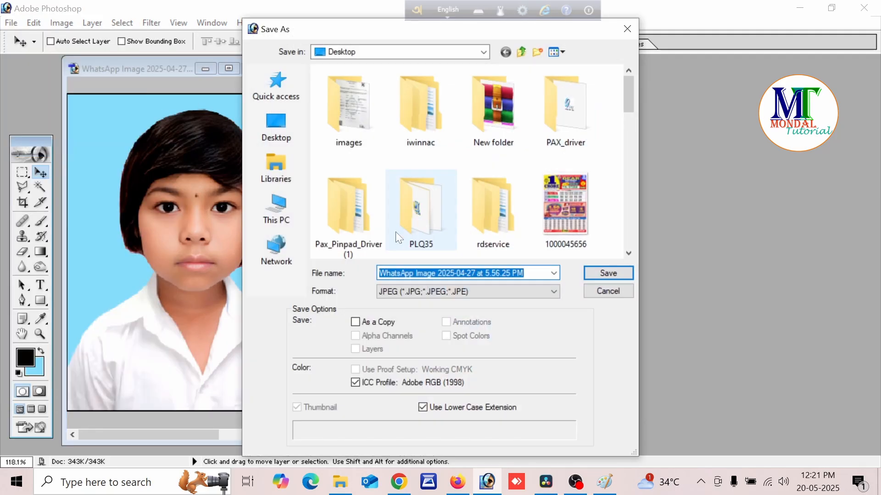
click(276, 212)
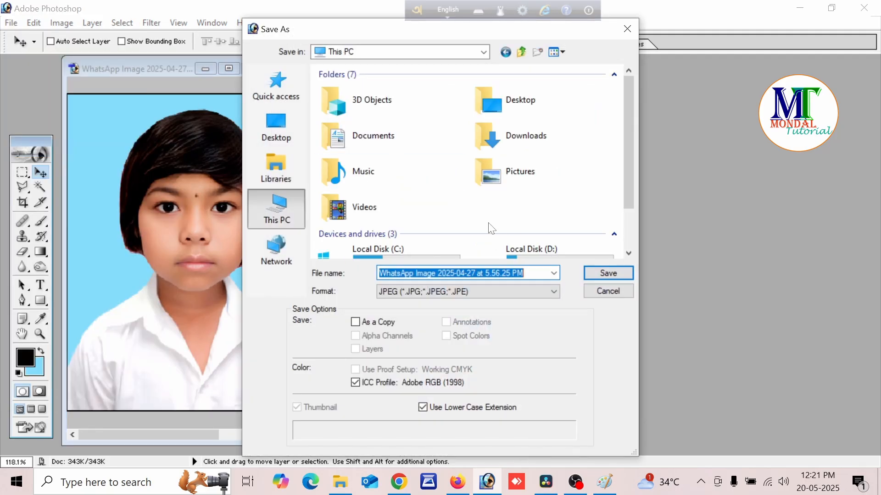
scroll(398, 206, down, 1)
double_click(512, 208)
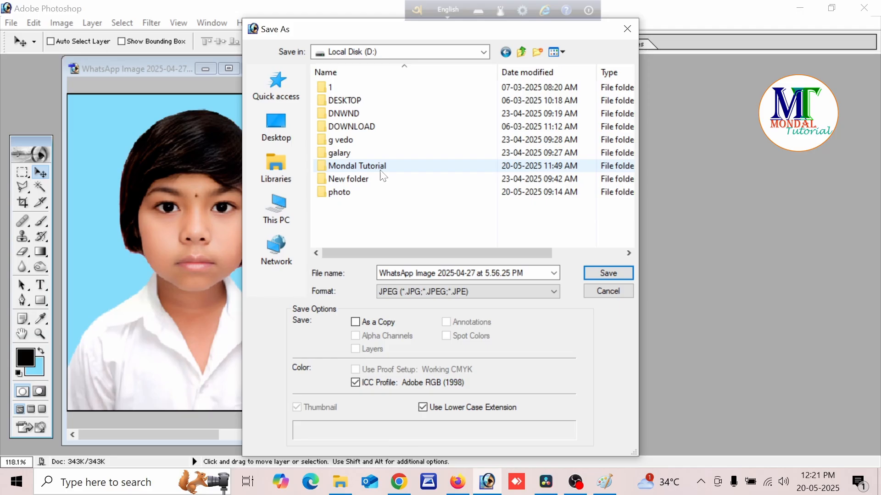
double_click(367, 192)
click(499, 273)
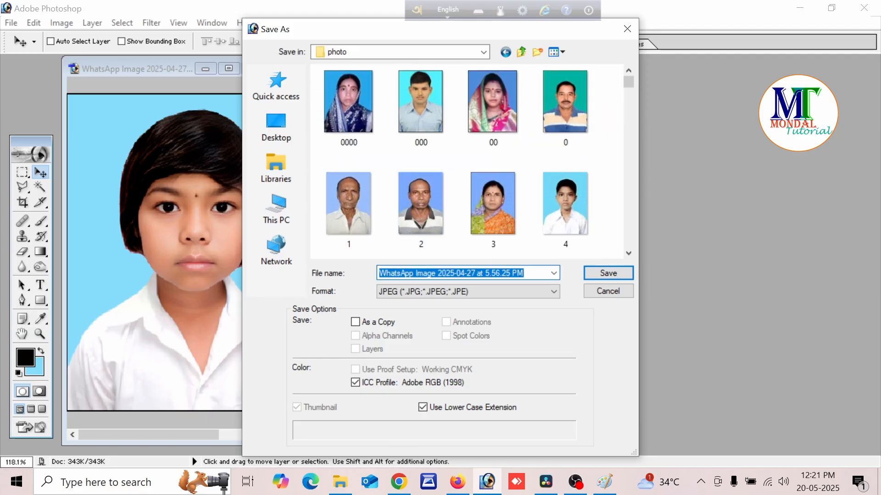
text(114)
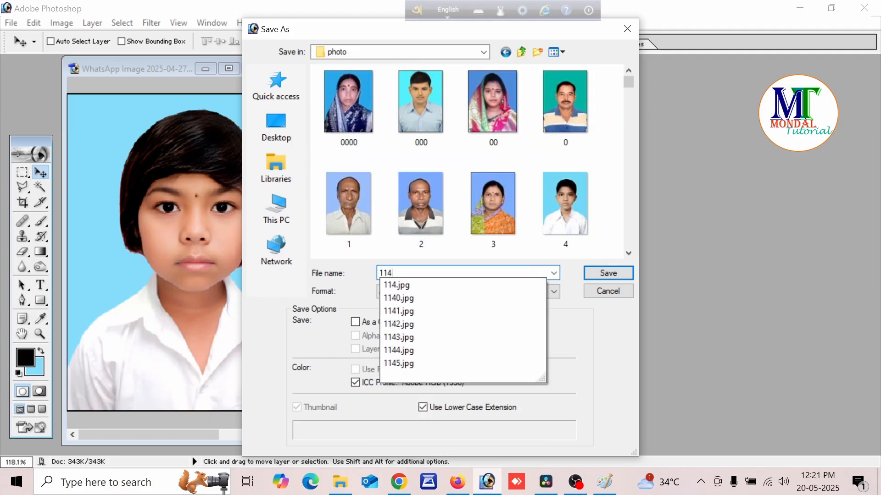
text(6)
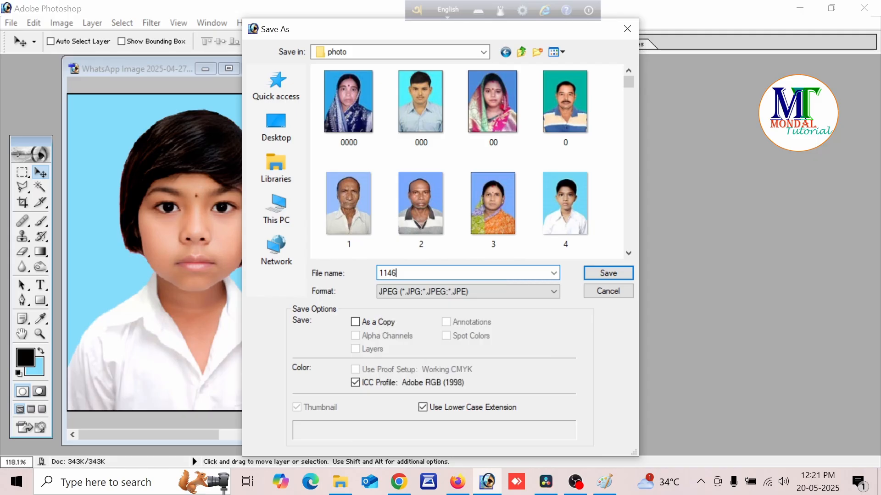
click(618, 291)
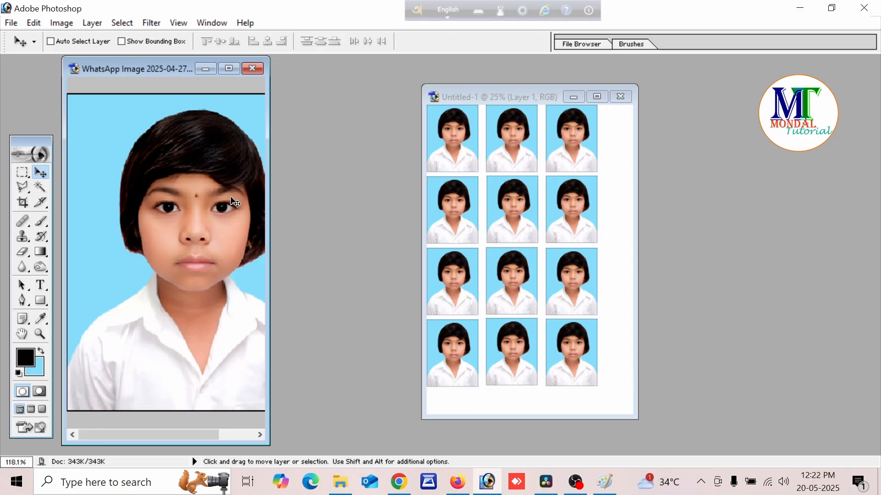
Open the print setup with preview for the photo sheet, turn off image centring, and set the left and top positions to 0 cm.
click(477, 215)
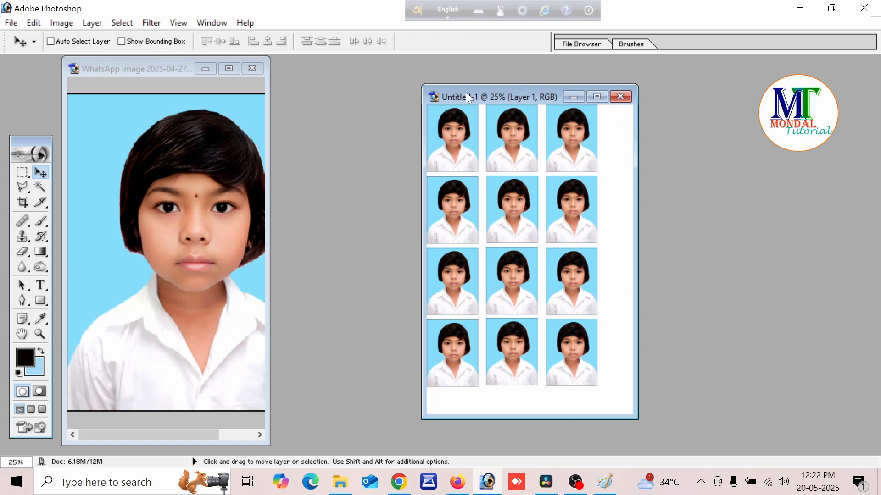
click(12, 23)
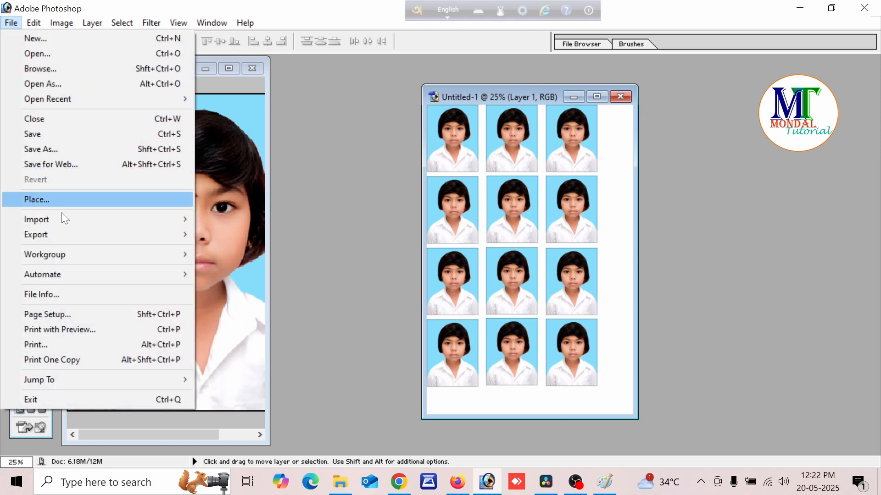
click(78, 330)
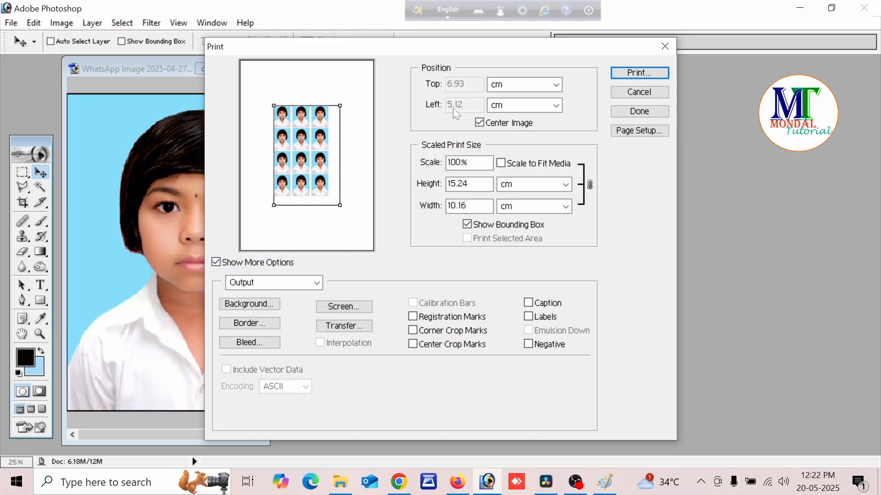
click(480, 122)
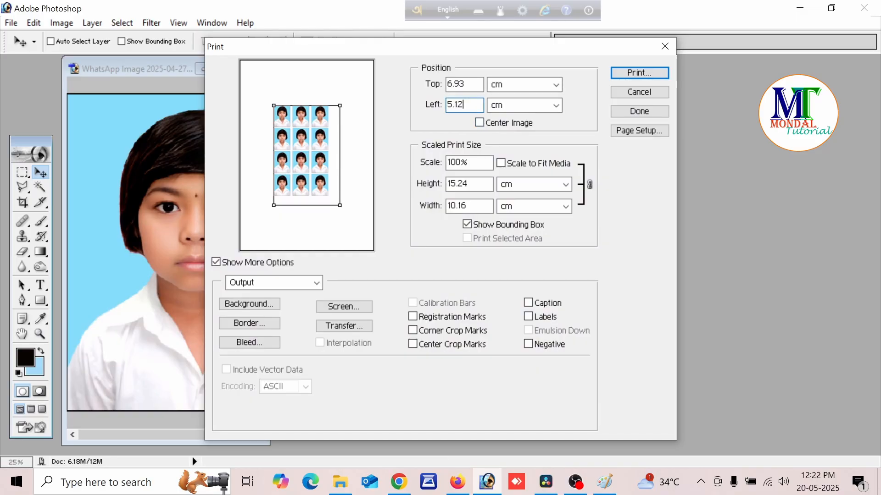
key(BackSpace)
key(BackSpace)
key(BackSpace)
key(BackSpace)
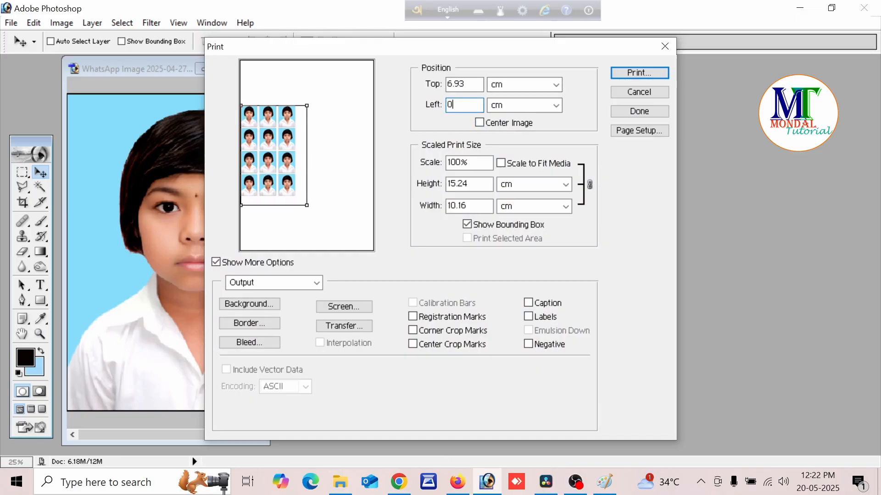
click(469, 84)
key(BackSpace)
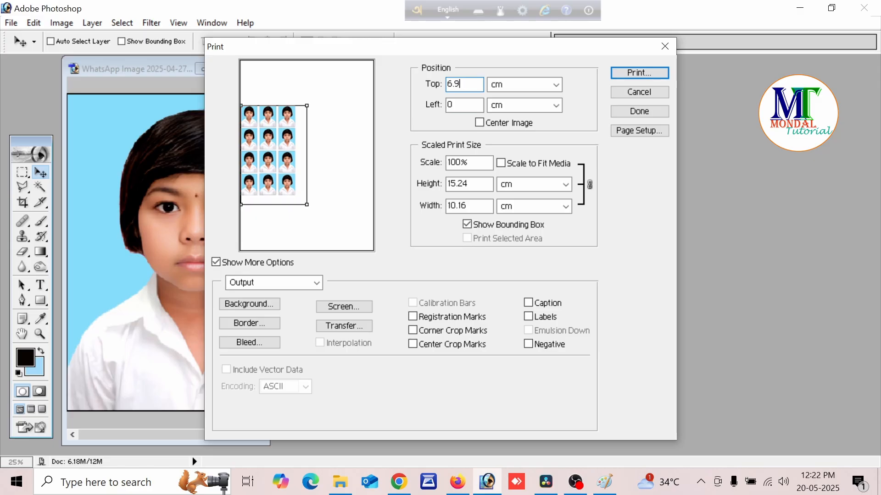
key(BackSpace)
key(BackSpace)
key(BackSpace)
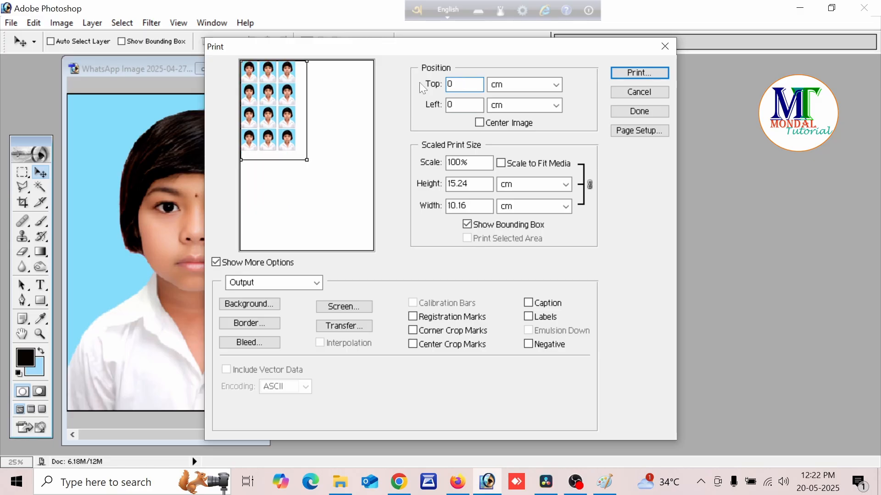
Configure the EPSON L3250 for 10 x 15 cm (4 x 6 in) Epson Photo Quality Ink Jet paper, High quality and Print Preview enabled.
click(648, 71)
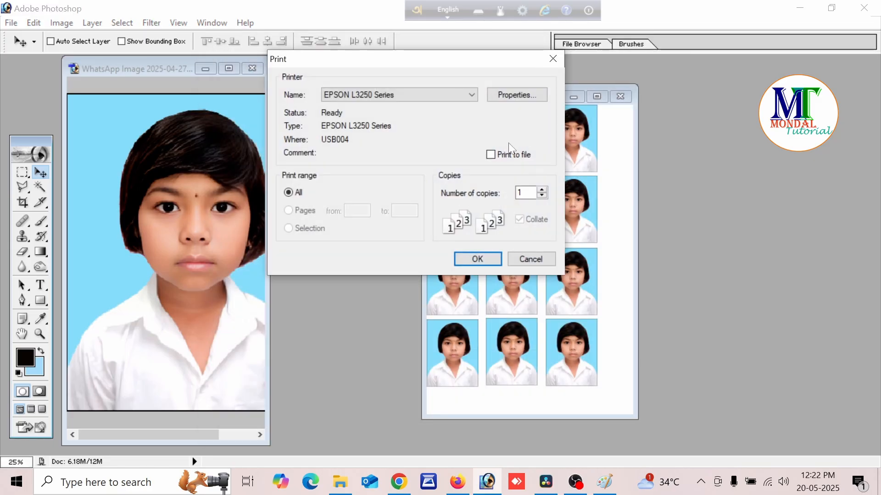
click(510, 94)
click(532, 132)
click(535, 171)
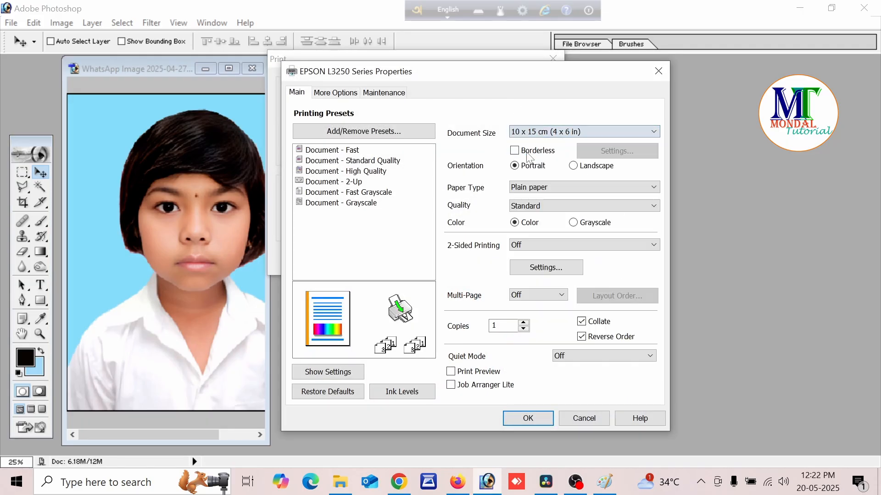
click(538, 187)
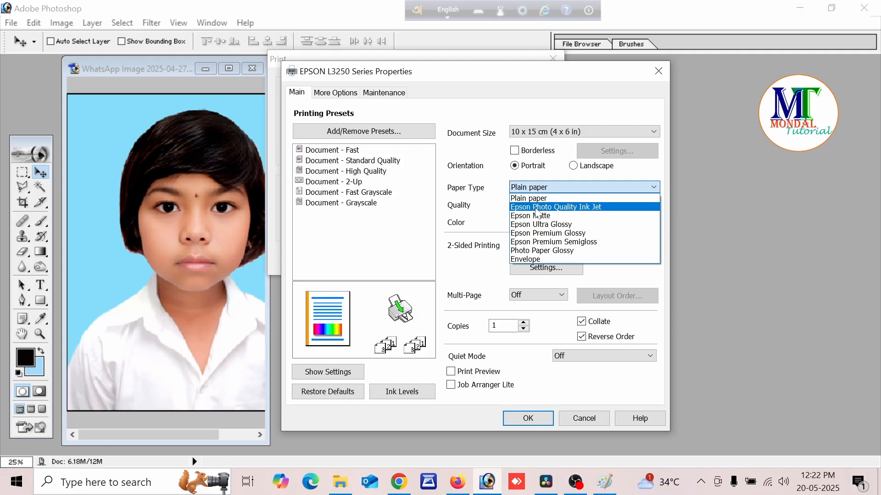
click(536, 208)
click(532, 206)
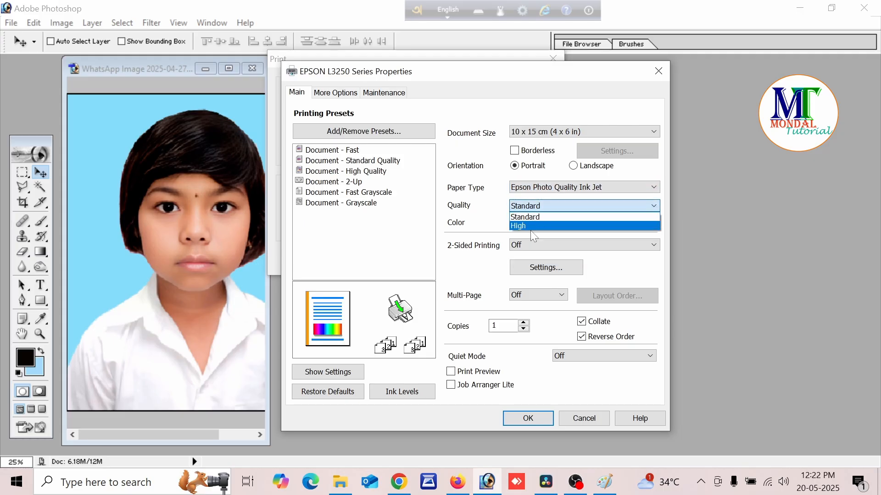
click(522, 227)
click(474, 372)
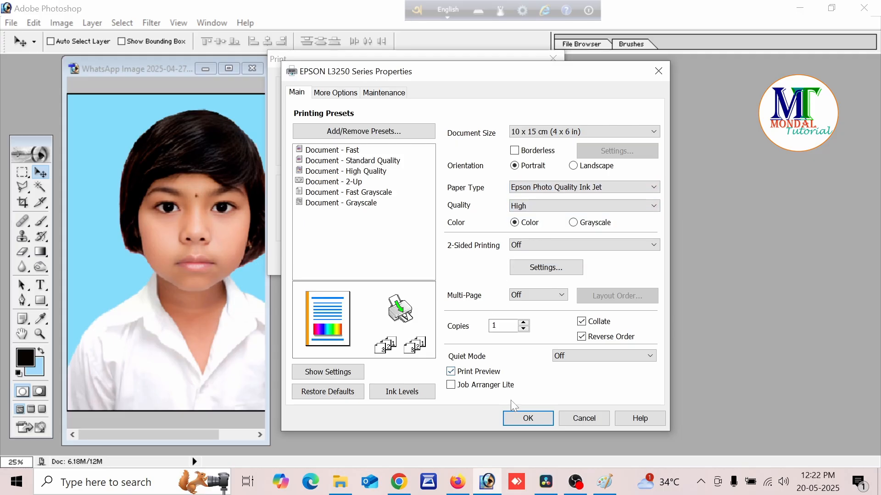
click(518, 418)
Send the photo sheet to the printer's preview, check the layout and cancel the print job.
click(478, 255)
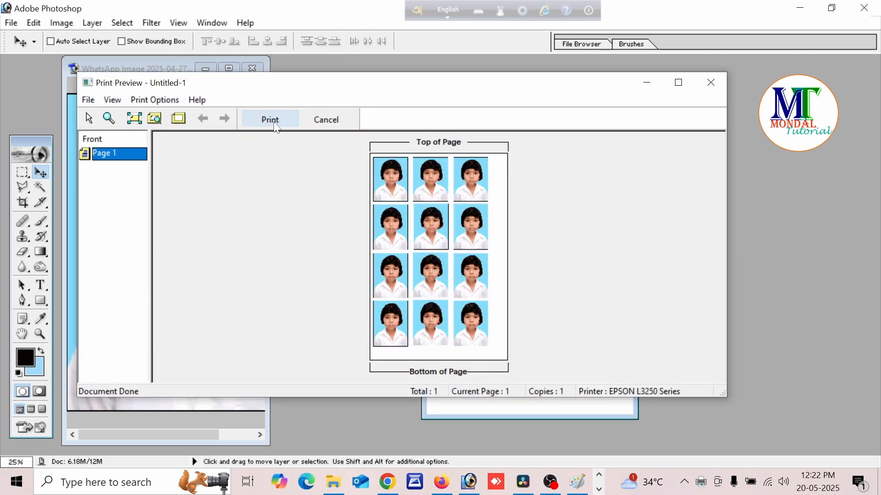
click(332, 117)
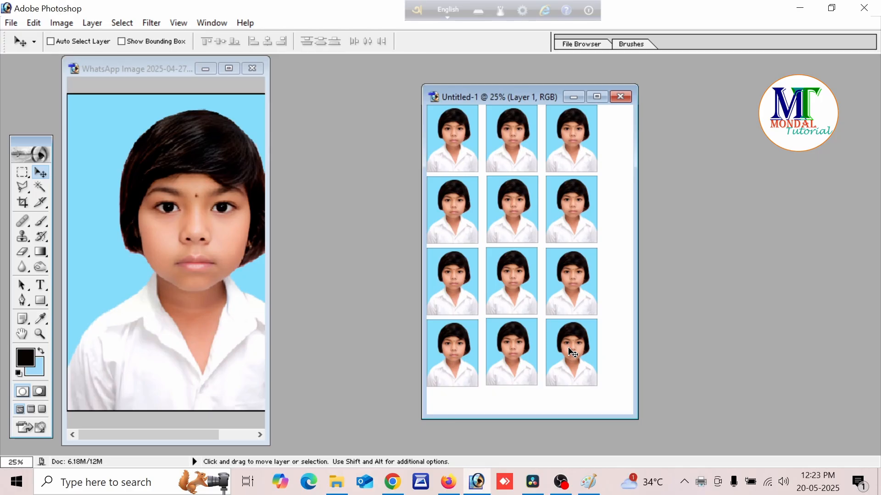
click(561, 482)
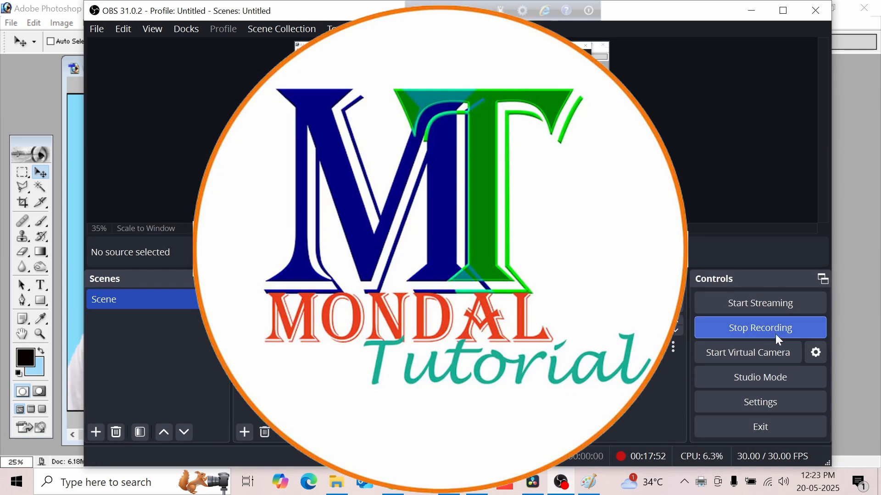